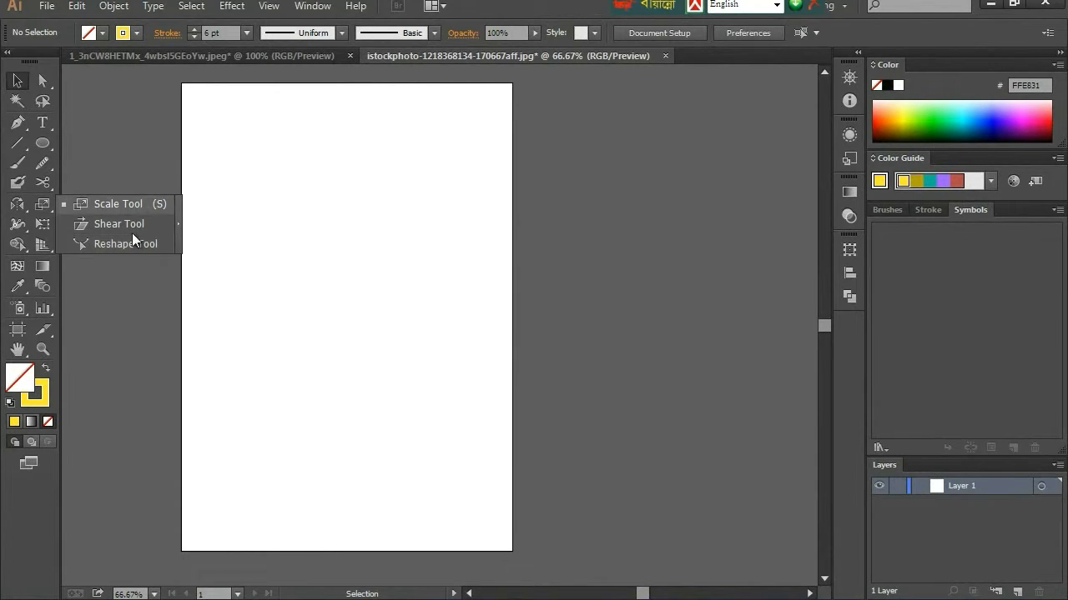
# Draw a rectangle in the upper left of the artboard with no stroke and teal 10B29A fill.
pyautogui.click(258, 269)
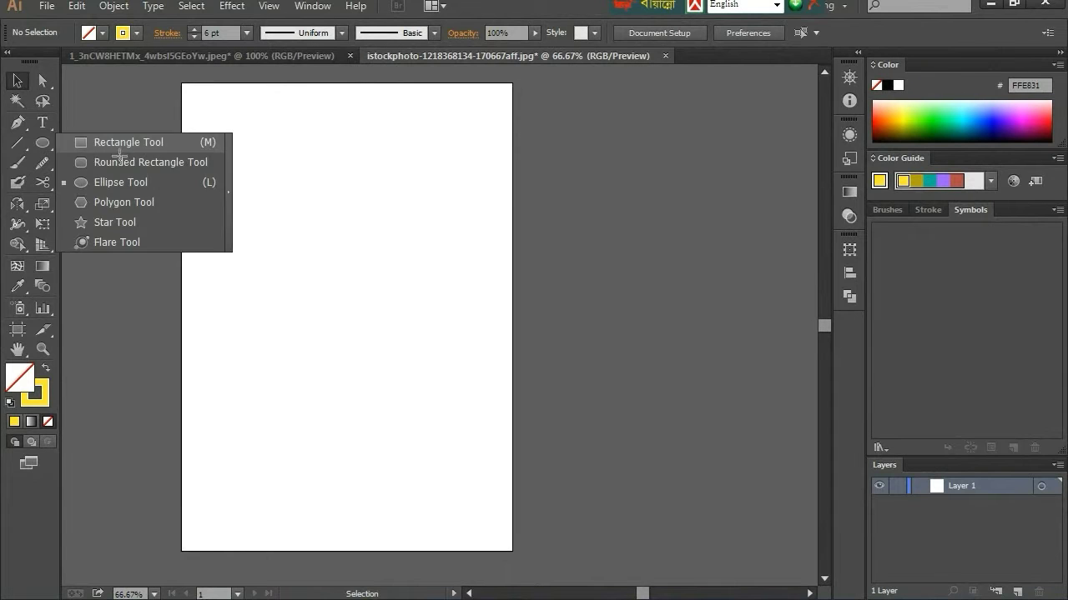
pyautogui.moveTo(43, 143); pyautogui.dragTo(119, 147)
pyautogui.moveTo(246, 212); pyautogui.dragTo(408, 316)
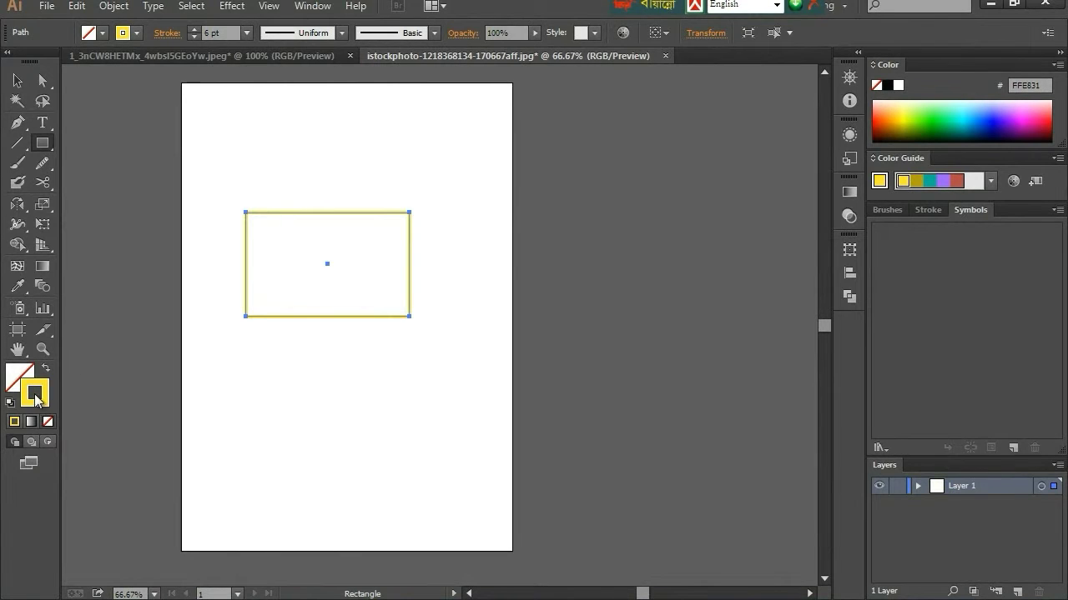
pyautogui.click(48, 421)
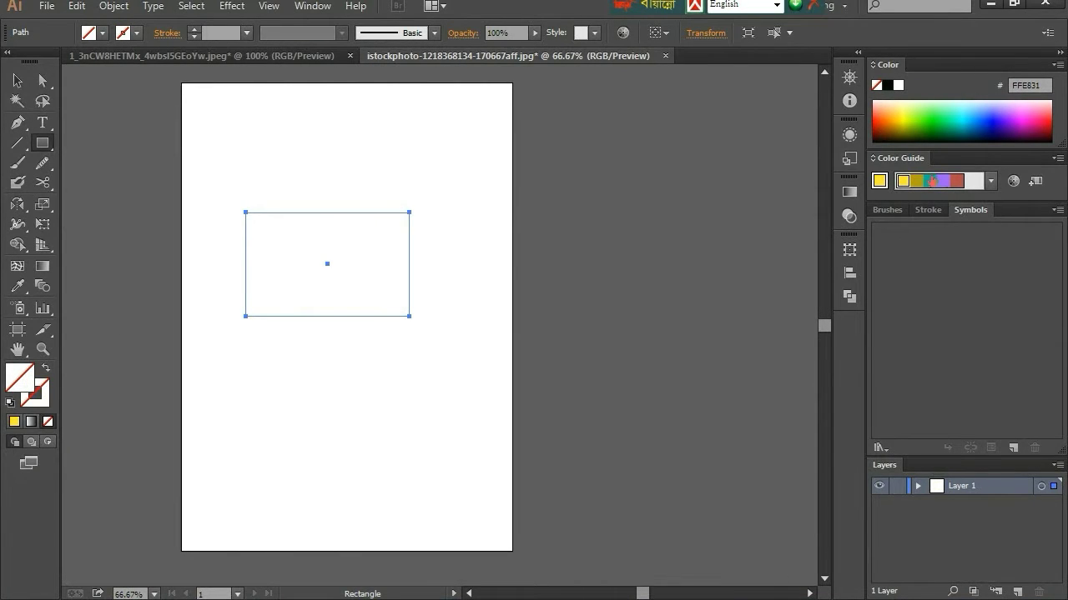
pyautogui.click(932, 181)
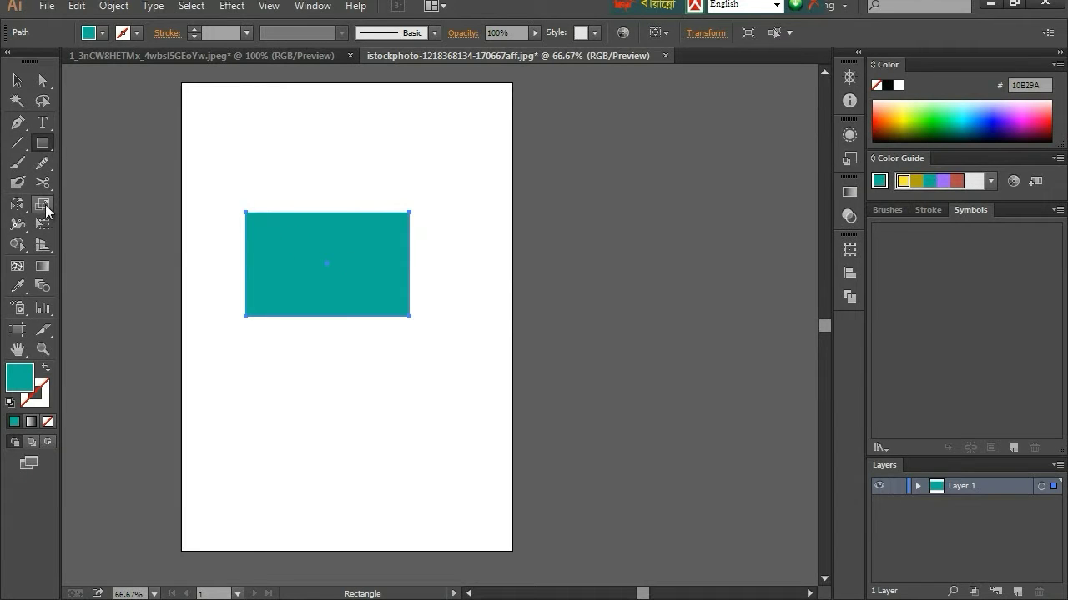
# Scale the teal rectangle by dragging its corner until it becomes a small near-square.
pyautogui.moveTo(46, 210); pyautogui.dragTo(101, 206)
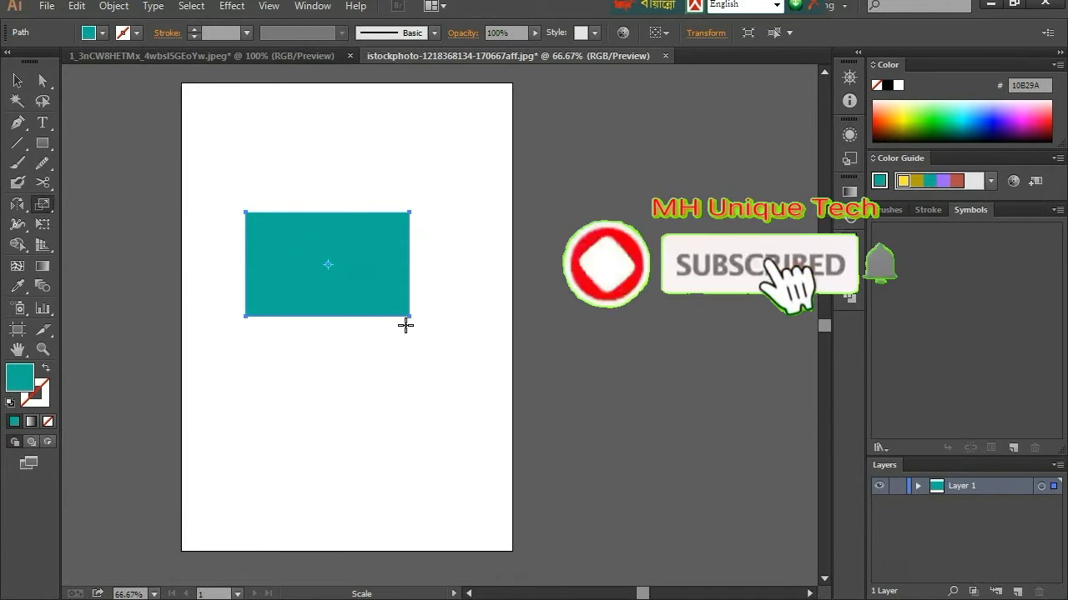
pyautogui.moveTo(405, 325)
pyautogui.mouseDown()
pyautogui.moveTo(434, 334)
pyautogui.moveTo(443, 311)
pyautogui.moveTo(467, 316)
pyautogui.mouseUp()
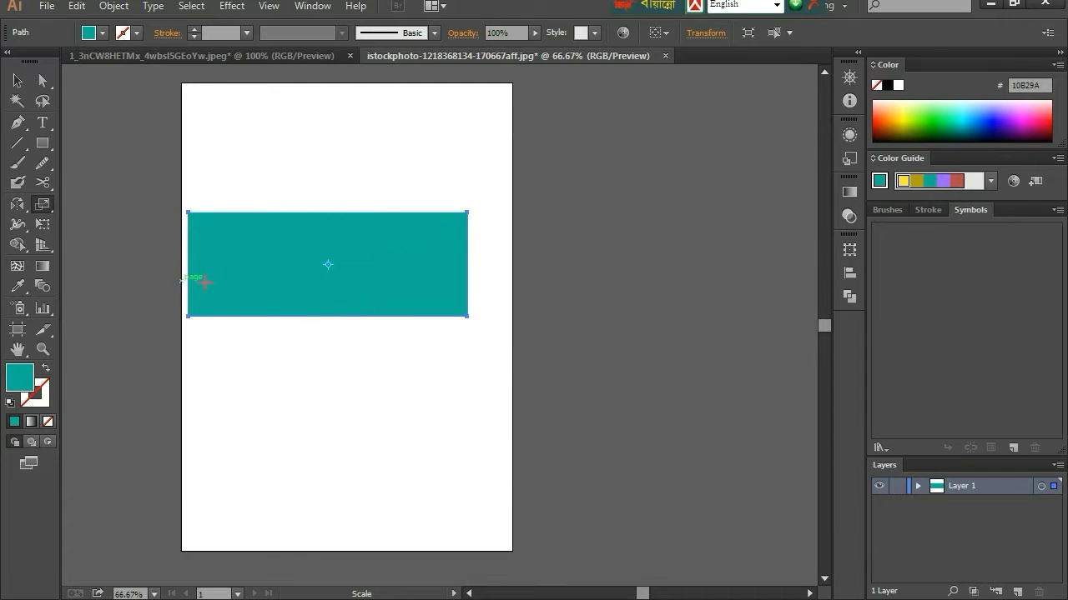
pyautogui.moveTo(467, 317)
pyautogui.mouseDown()
pyautogui.moveTo(451, 347)
pyautogui.moveTo(435, 350)
pyautogui.mouseUp()
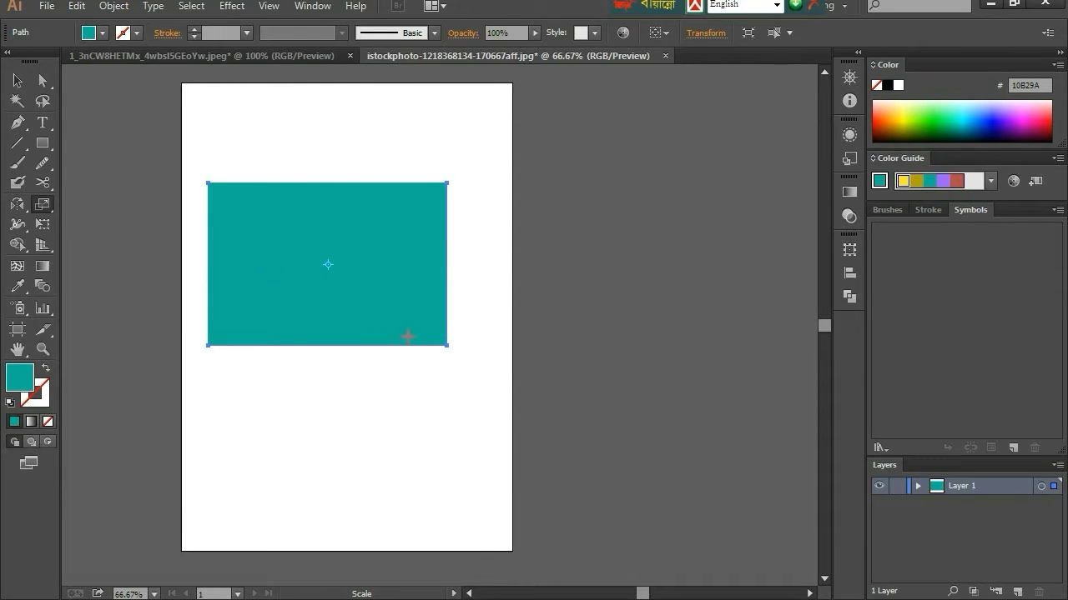
pyautogui.moveTo(447, 345); pyautogui.dragTo(364, 305)
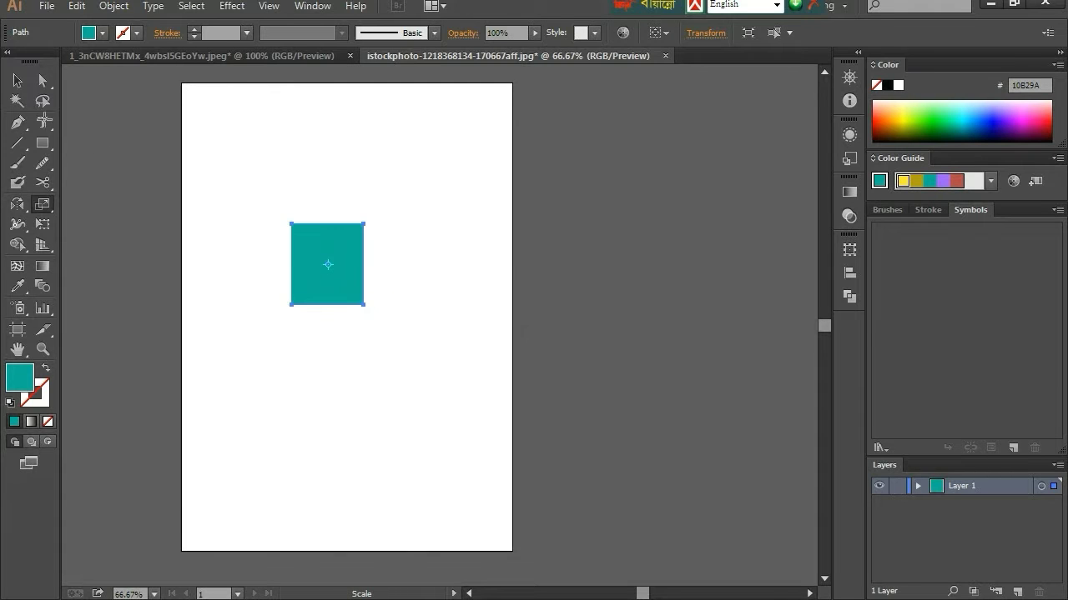
# Move the square to the top left and Alt-drag copies downward into a column of four.
pyautogui.click(17, 80)
pyautogui.moveTo(314, 244); pyautogui.dragTo(237, 150)
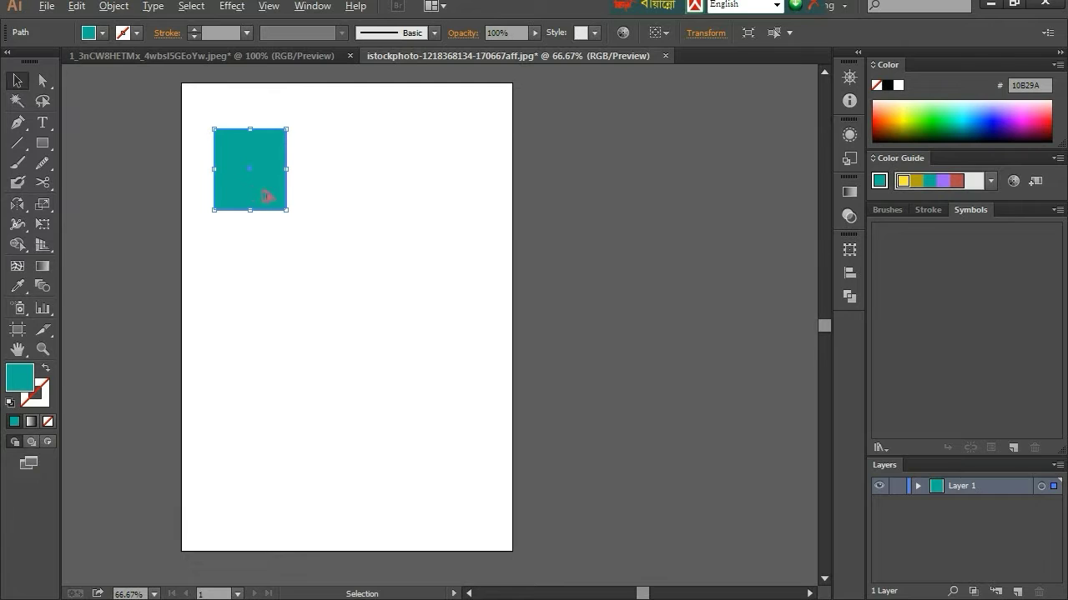
pyautogui.moveTo(265, 195)
pyautogui.mouseDown()
pyautogui.moveTo(276, 410)
pyautogui.moveTo(267, 499)
pyautogui.mouseUp()
# Select the column of four squares and Alt-drag a copy of it to the right.
pyautogui.moveTo(327, 158); pyautogui.dragTo(268, 465)
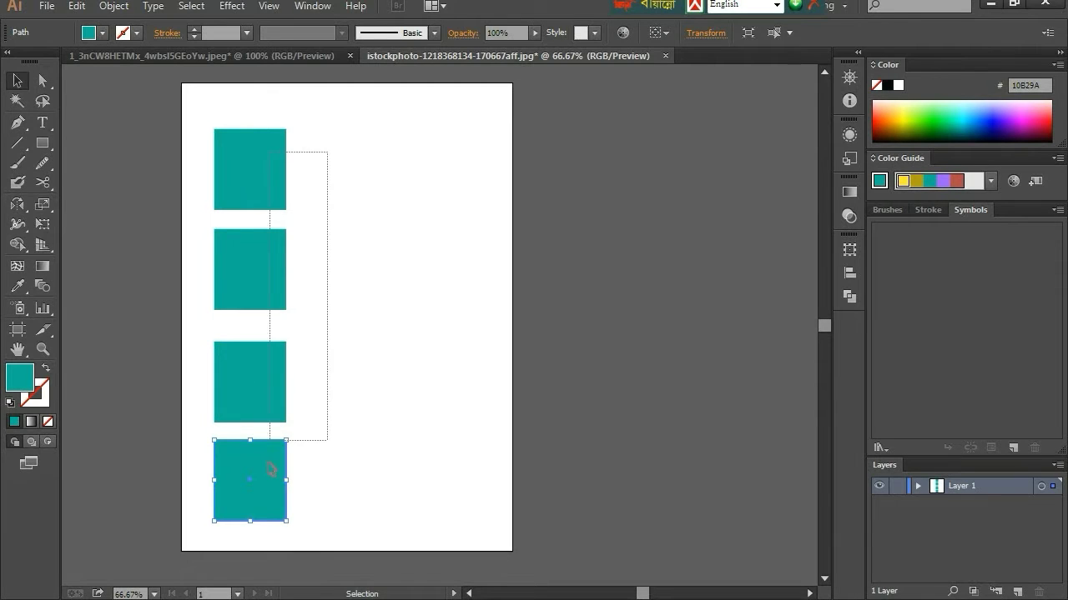
pyautogui.moveTo(263, 279); pyautogui.dragTo(406, 271)
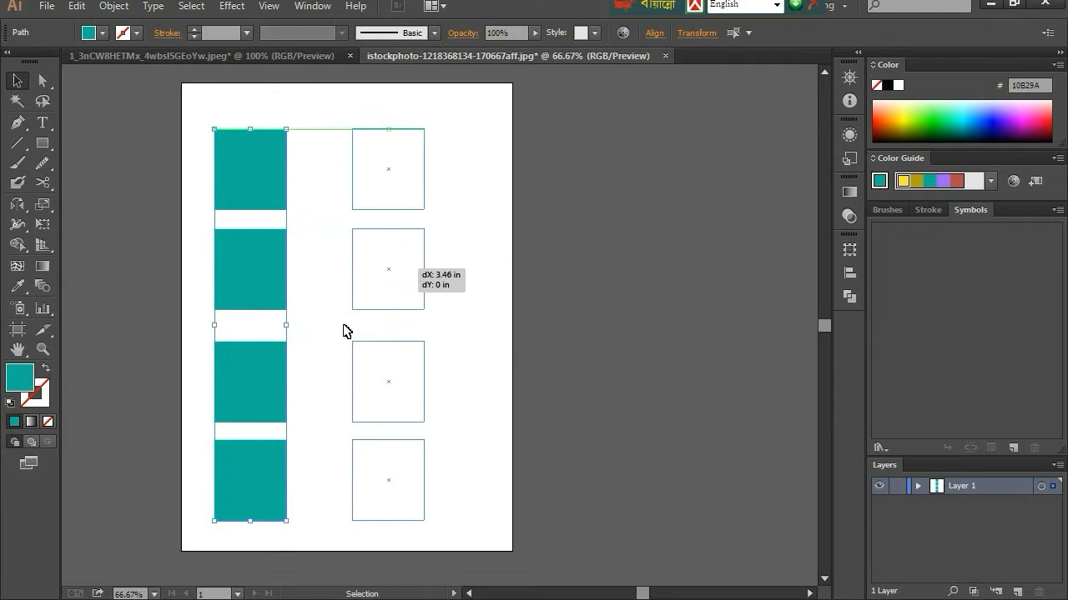
pyautogui.click(464, 280)
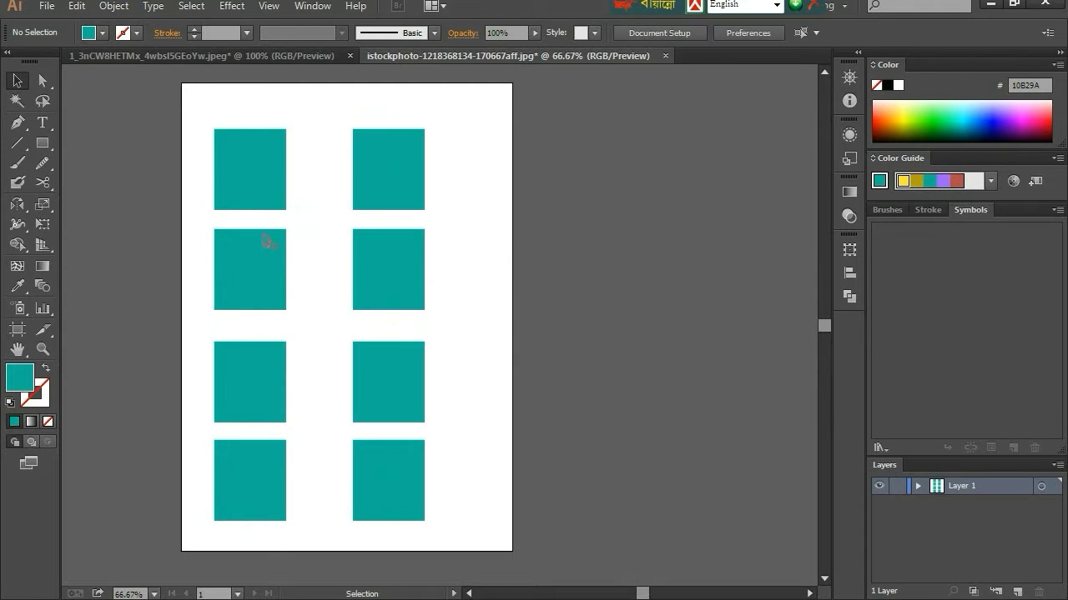
# Scale all eight teal squares non-uniformly to 50% horizontal and 50% vertical.
pyautogui.moveTo(206, 115); pyautogui.dragTo(442, 531)
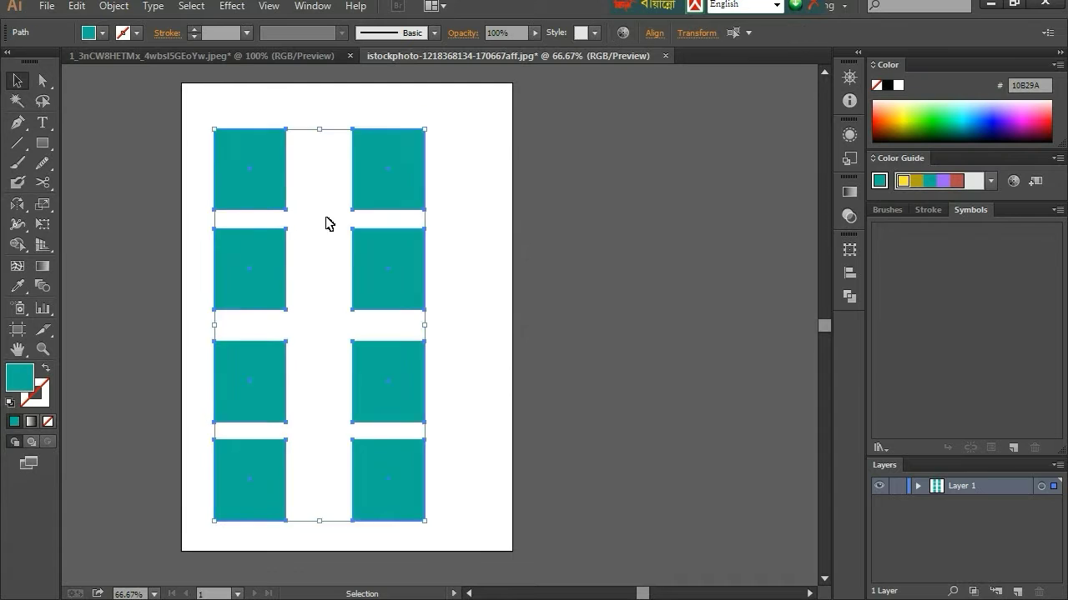
pyautogui.doubleClick(43, 204)
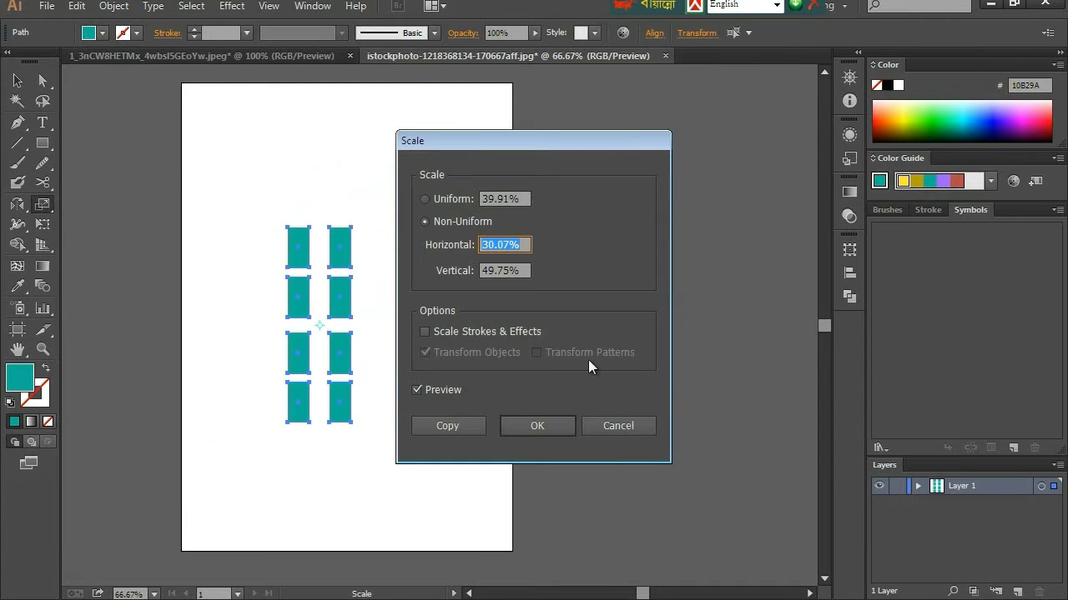
pyautogui.click(588, 426)
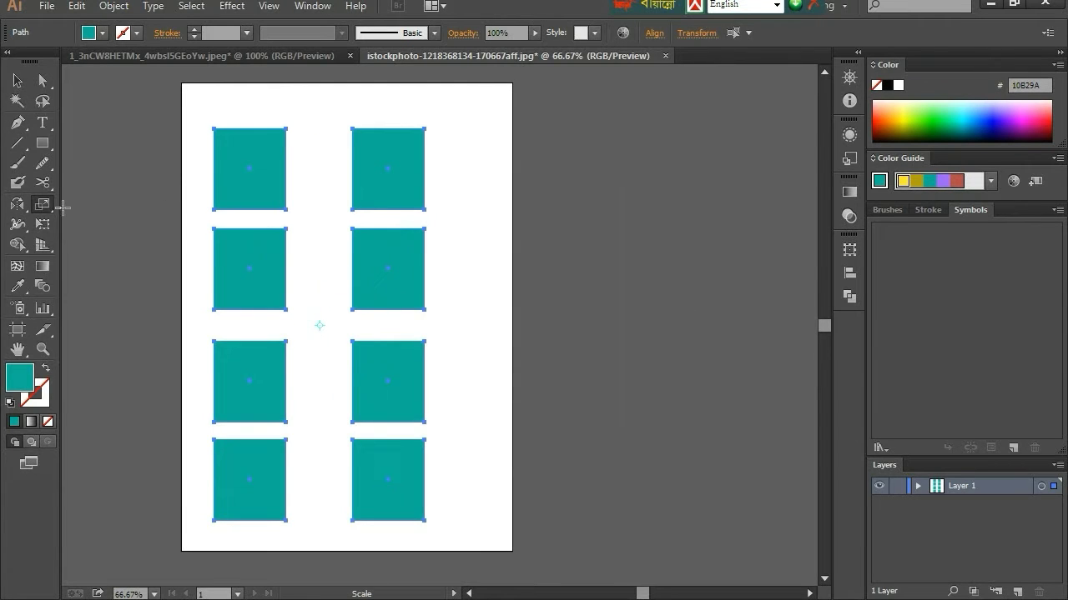
pyautogui.doubleClick(43, 203)
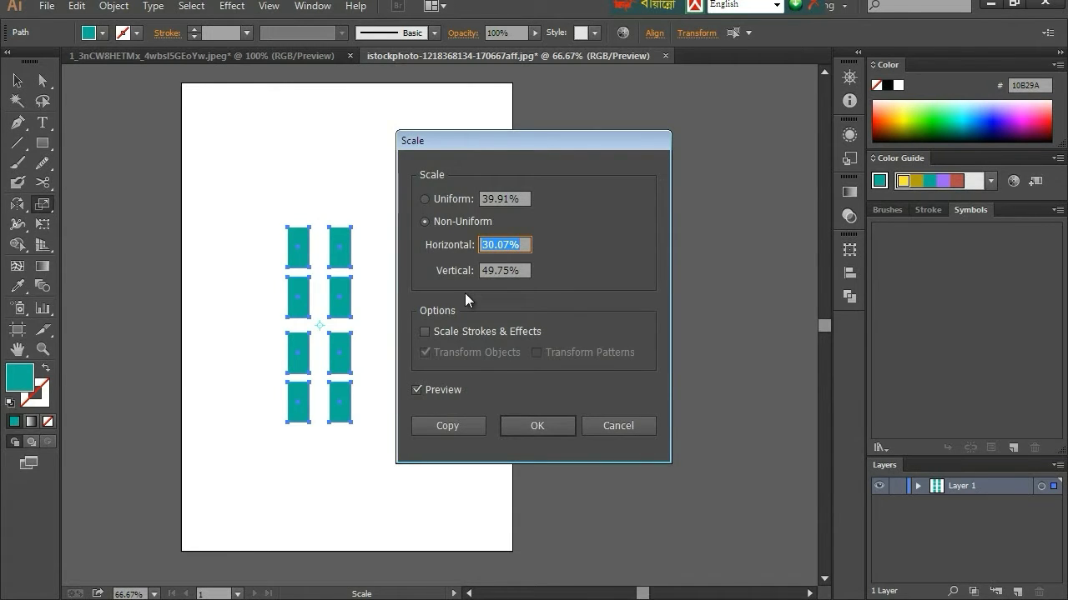
pyautogui.write('50')
pyautogui.press('Tab')
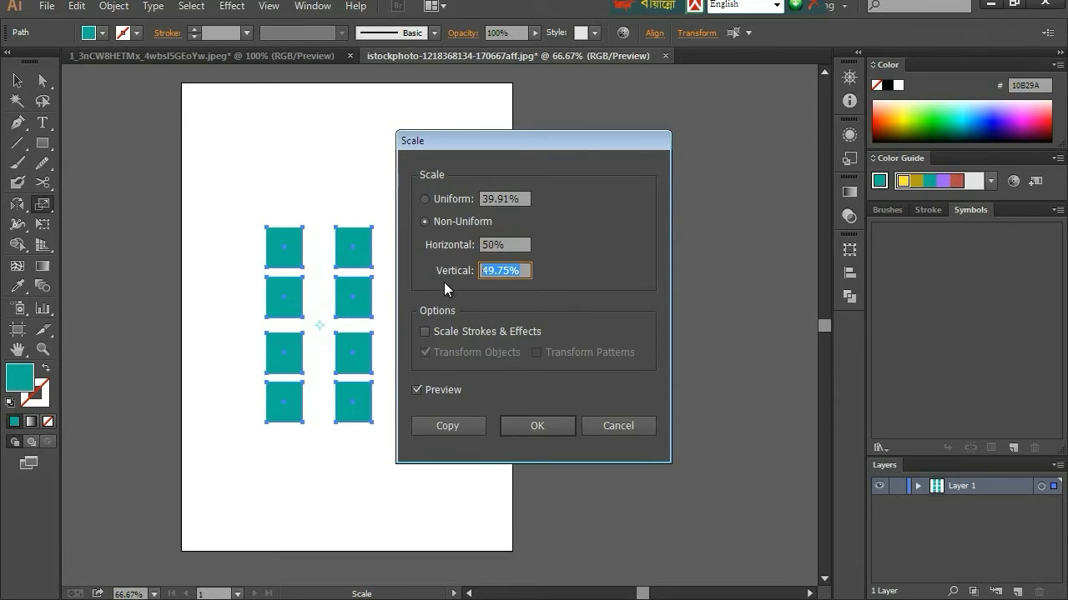
pyautogui.write('50')
pyautogui.click(524, 426)
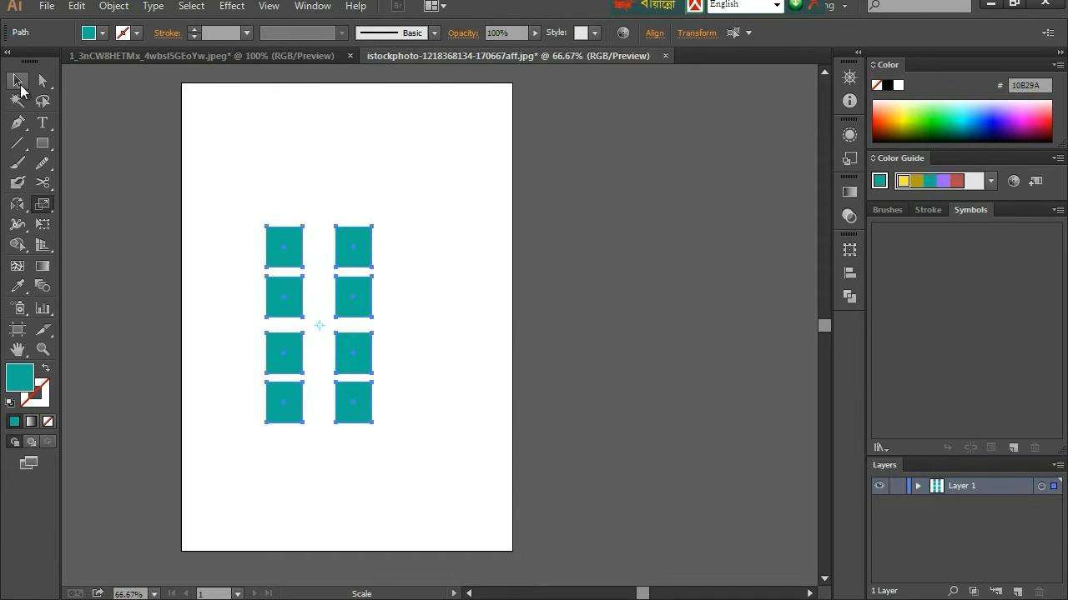
# Reselect the eight squares, stretch them taller and wider, then delete them all.
pyautogui.click(18, 83)
pyautogui.click(404, 315)
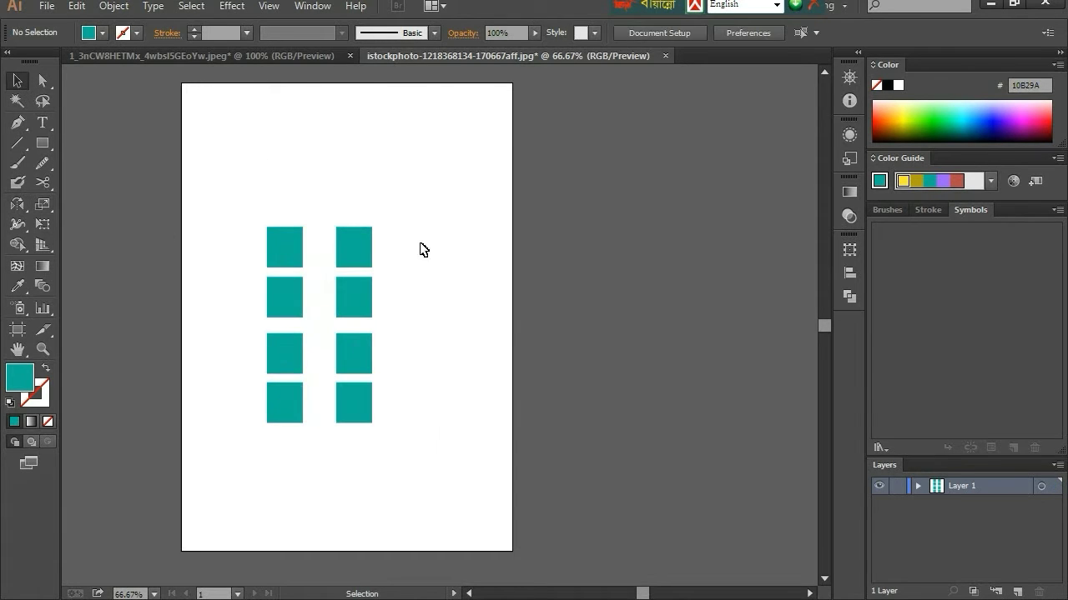
pyautogui.moveTo(233, 190); pyautogui.dragTo(403, 382)
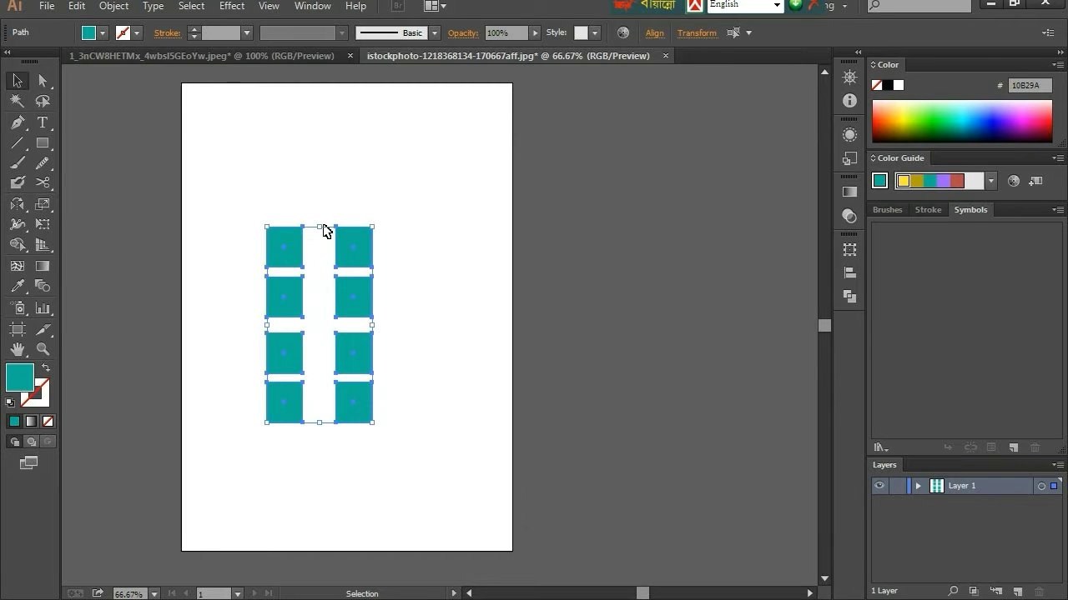
pyautogui.moveTo(323, 226); pyautogui.dragTo(323, 152)
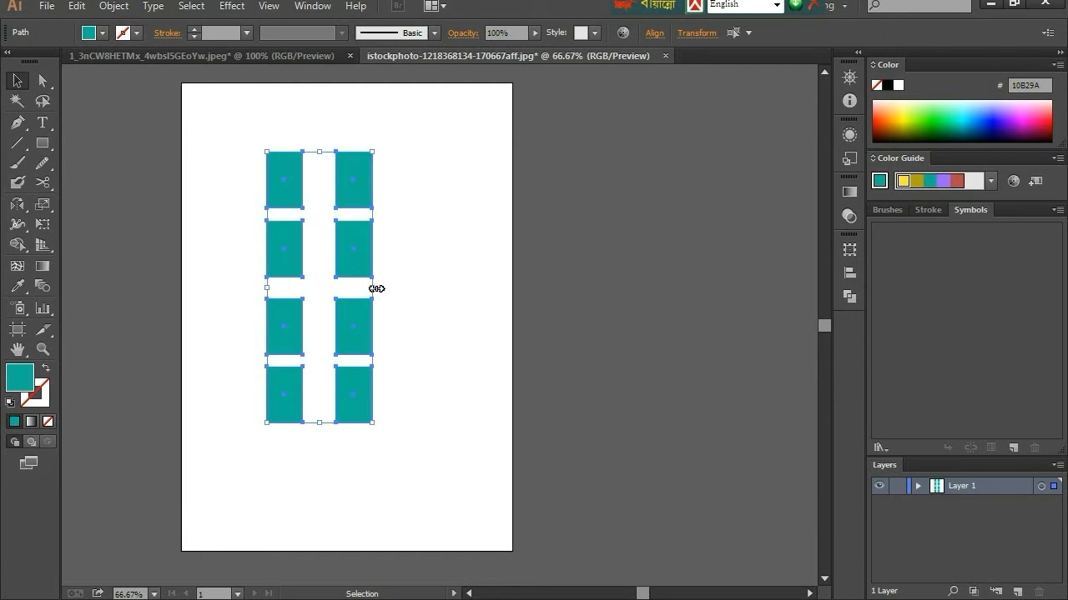
pyautogui.moveTo(373, 288); pyautogui.dragTo(442, 298)
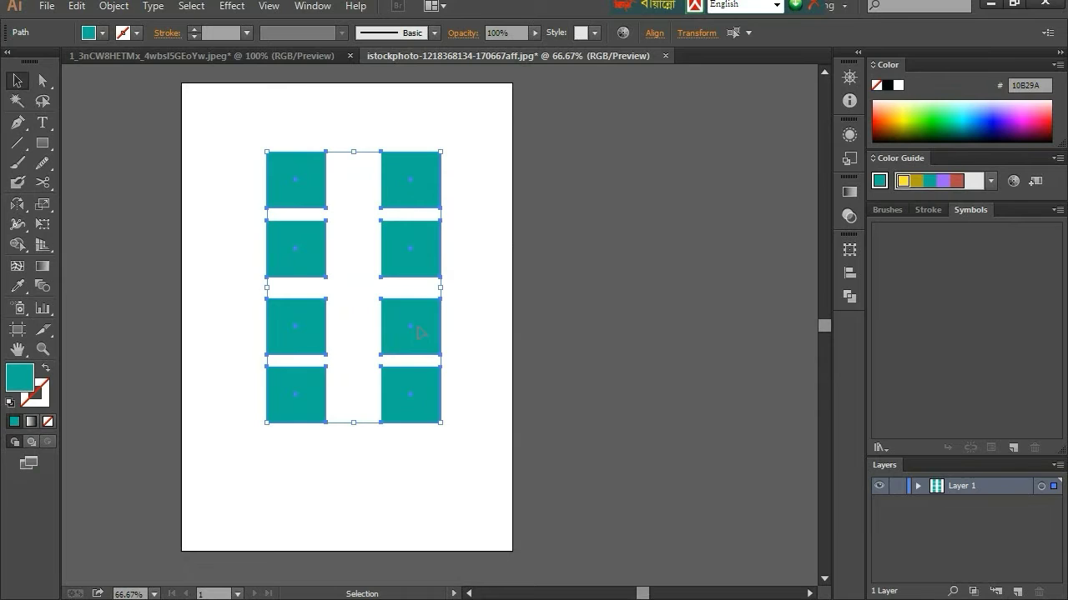
pyautogui.press('Delete')
# Draw a teal circle and move it up and to the left on the artboard.
pyautogui.moveTo(43, 143); pyautogui.dragTo(109, 181)
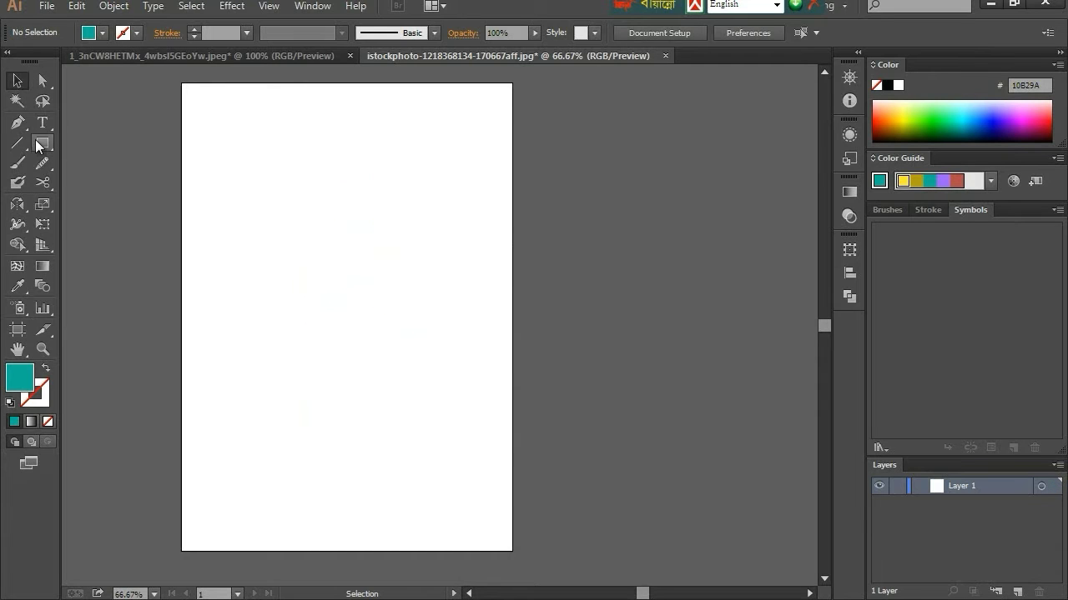
pyautogui.moveTo(277, 249); pyautogui.dragTo(457, 431)
pyautogui.click(17, 81)
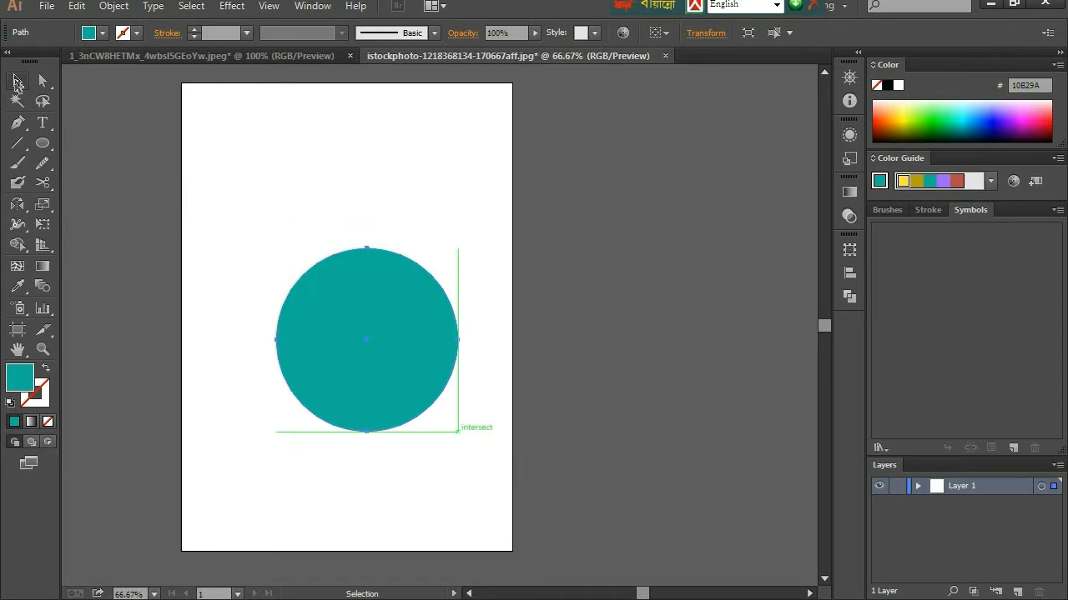
pyautogui.doubleClick(17, 80)
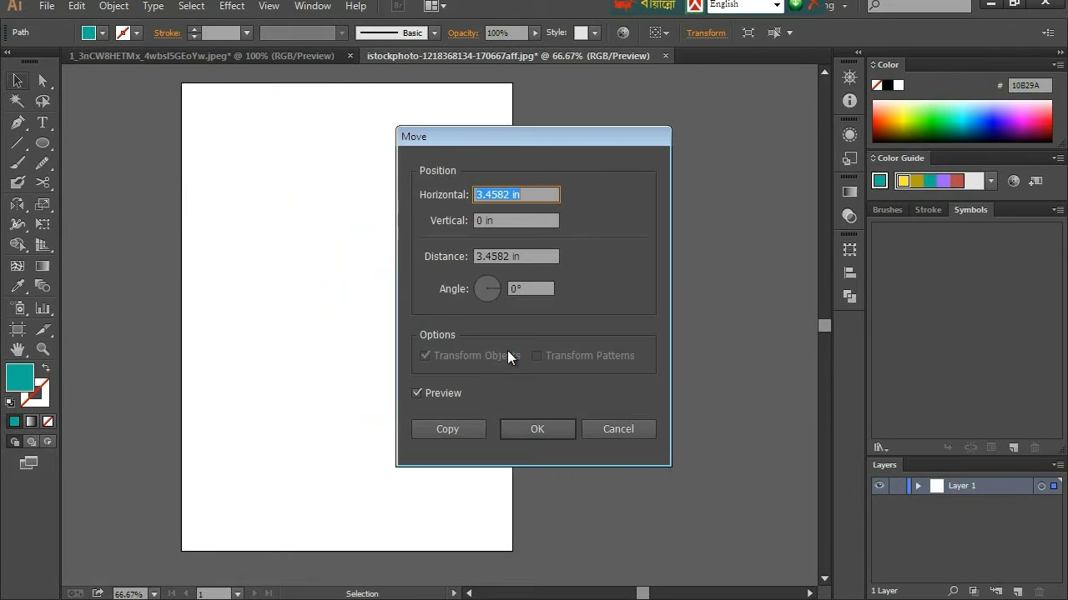
pyautogui.click(588, 425)
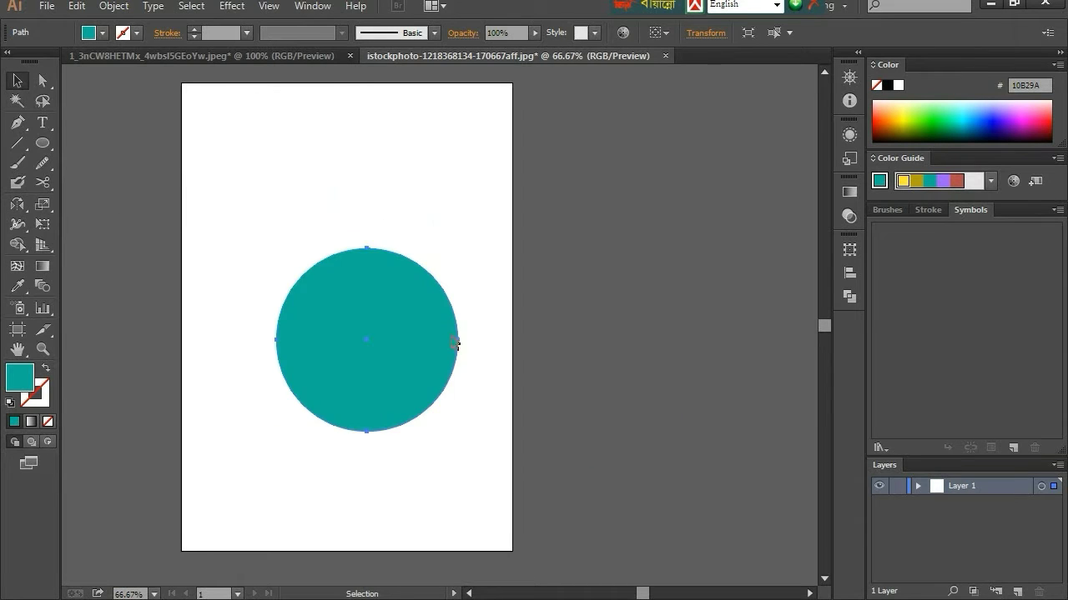
pyautogui.moveTo(413, 328); pyautogui.dragTo(373, 260)
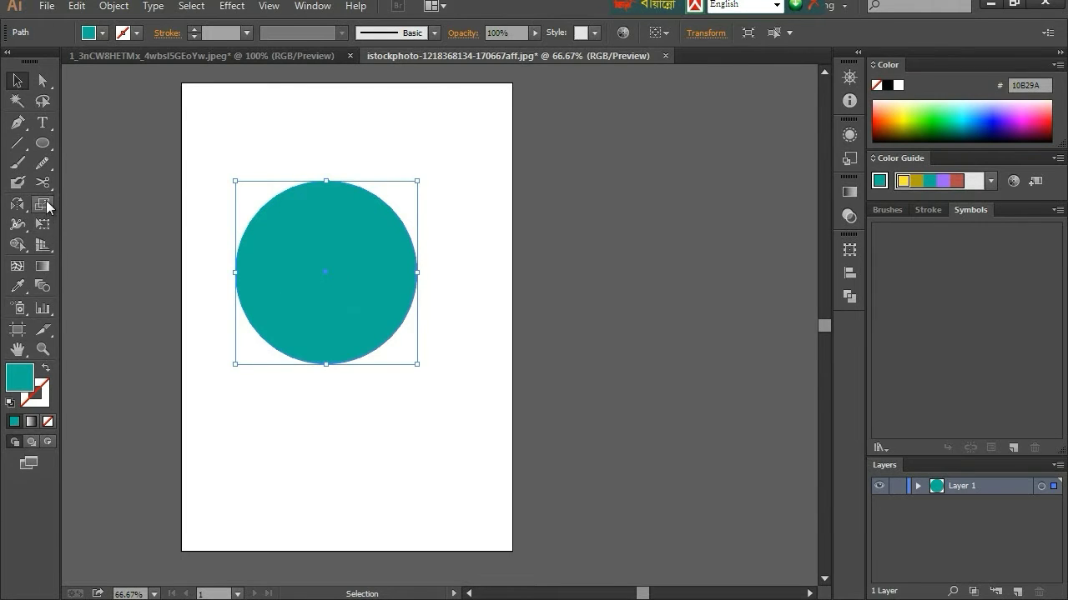
# Add a copy of the teal circle scaled to 45% wide and 50% tall, centred inside it.
pyautogui.doubleClick(43, 204)
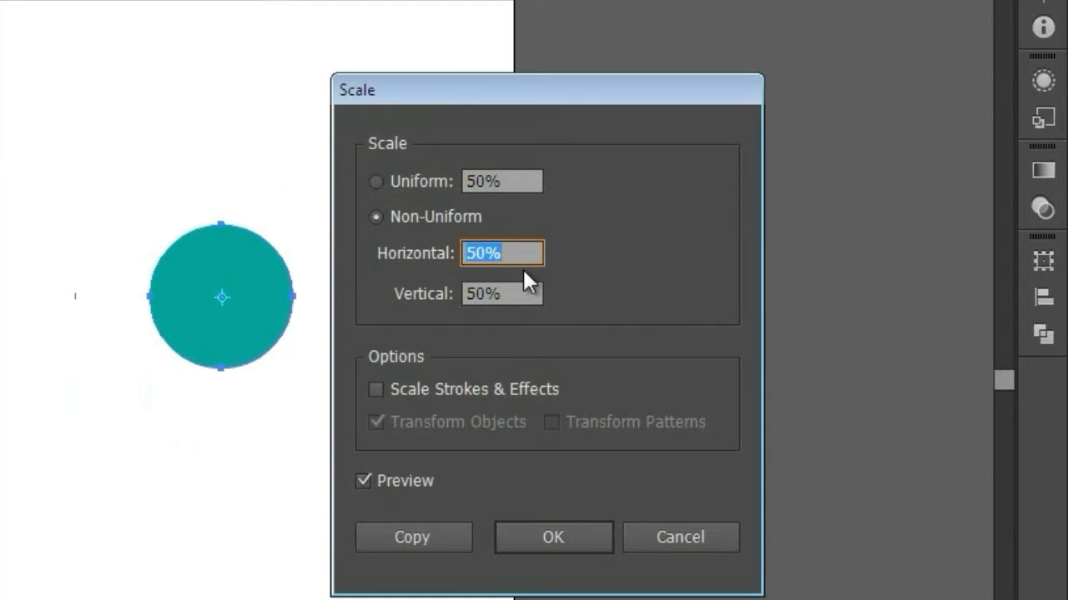
pyautogui.write('45')
pyautogui.click(564, 531)
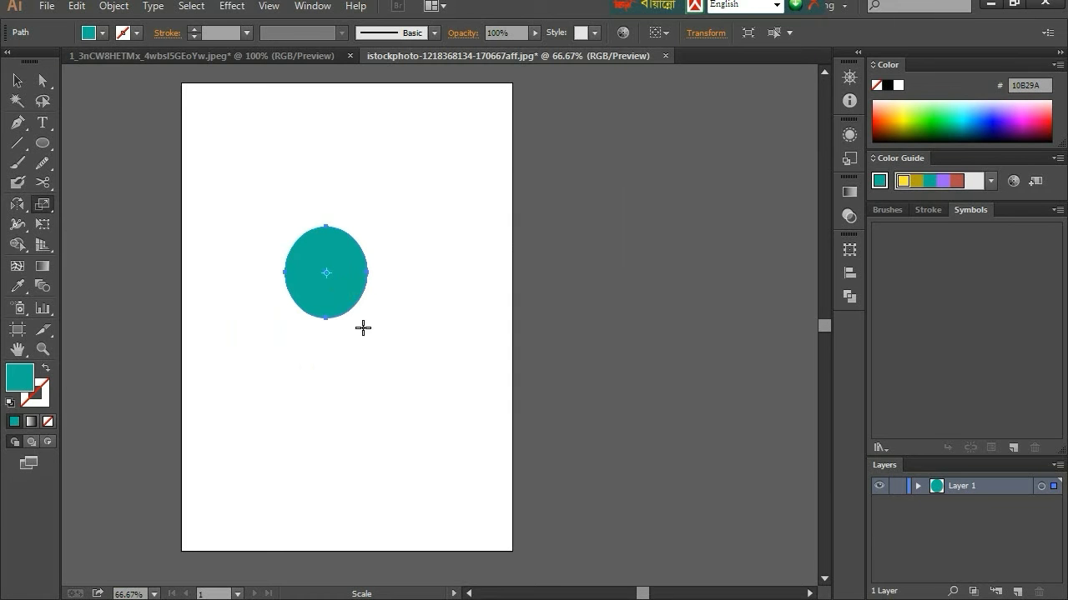
pyautogui.doubleClick(48, 201)
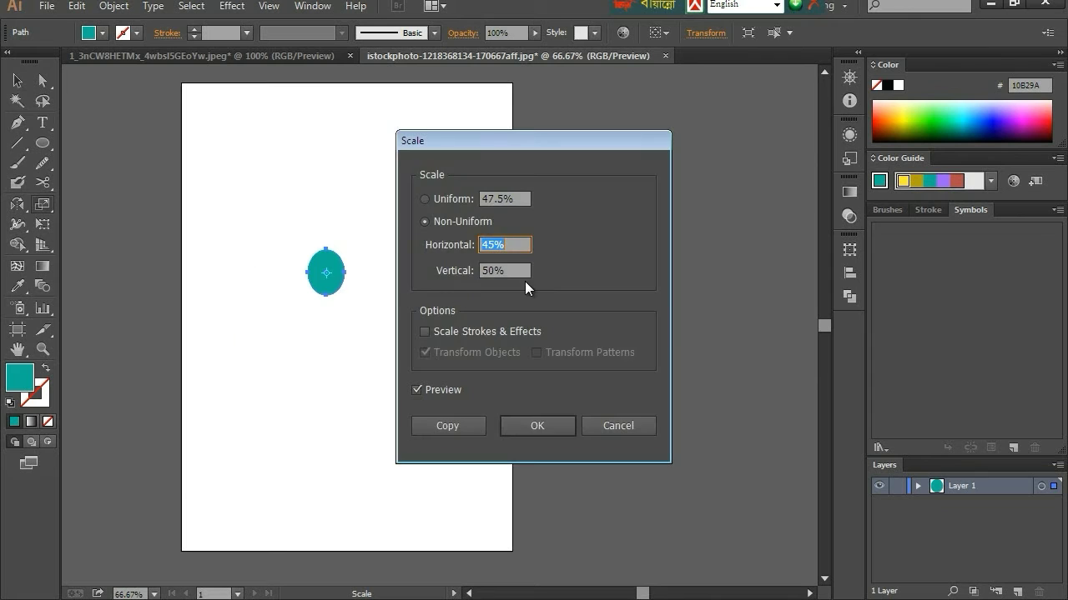
pyautogui.click(432, 388)
pyautogui.click(432, 388)
pyautogui.click(433, 388)
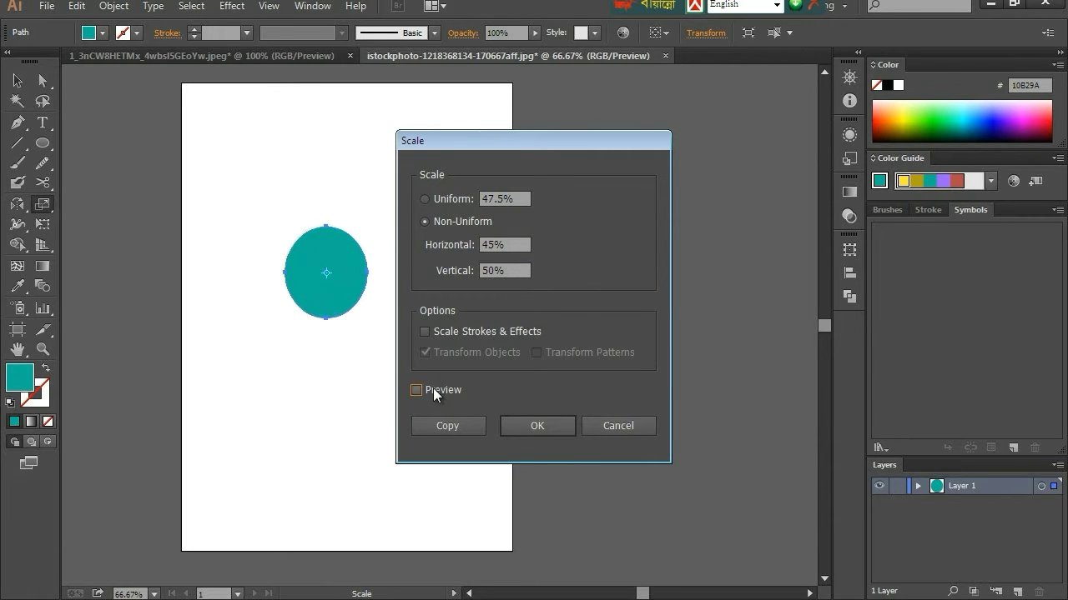
pyautogui.click(433, 391)
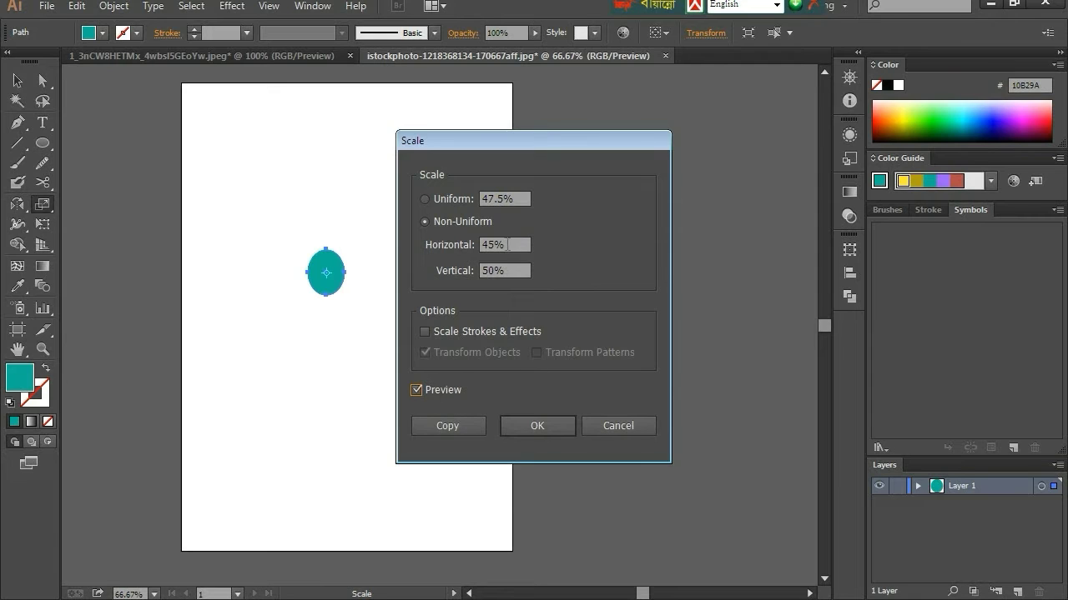
pyautogui.click(460, 424)
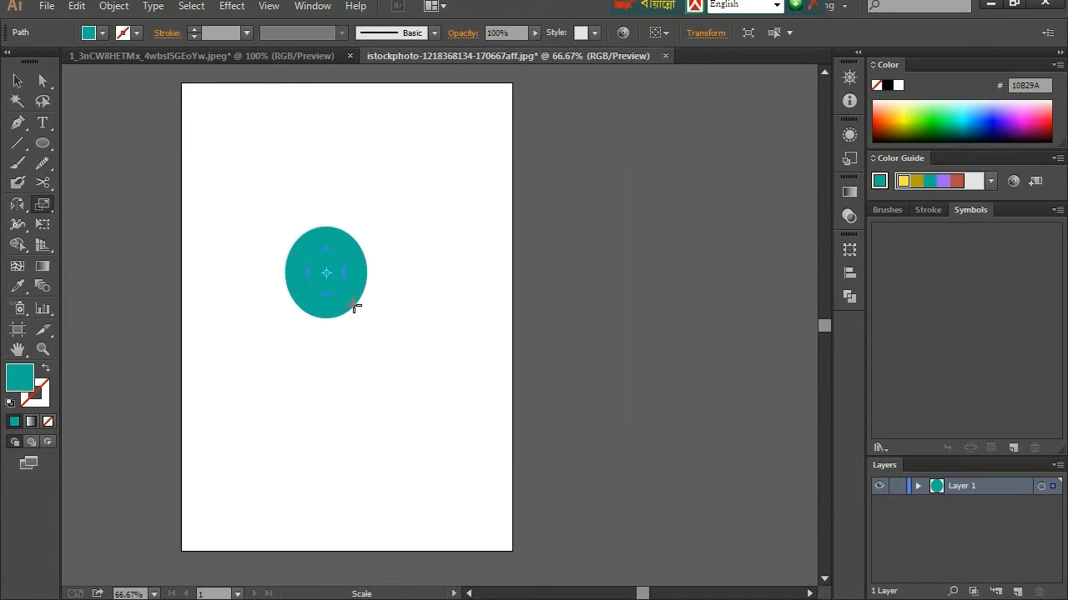
# Enlarge the small inner ellipse copy slightly and fill it light yellow E9FF93.
pyautogui.press('ctrl')
pyautogui.hotkey('ctrl', 'z')
pyautogui.click(15, 80)
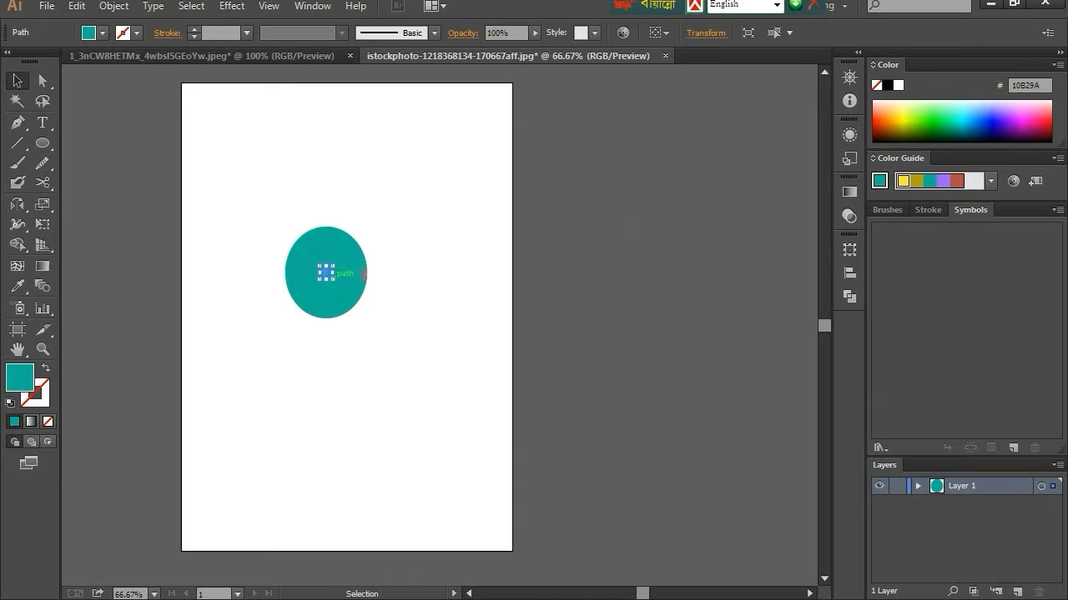
pyautogui.moveTo(351, 277); pyautogui.dragTo(349, 287)
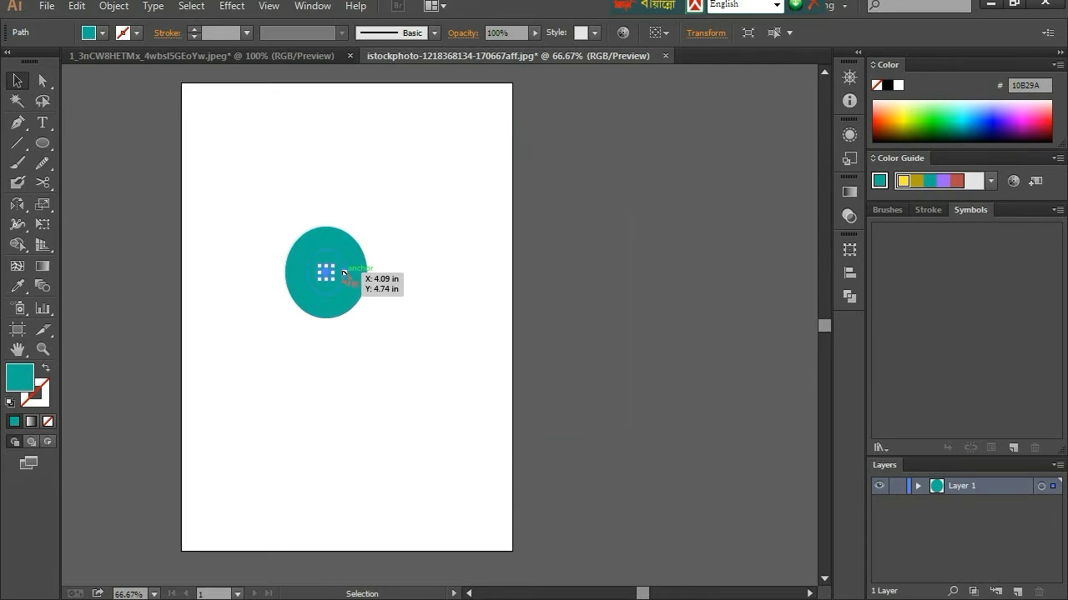
pyautogui.click(912, 101)
# Fill another inner ellipse copy blue 1330FF and move it.
pyautogui.click(374, 290)
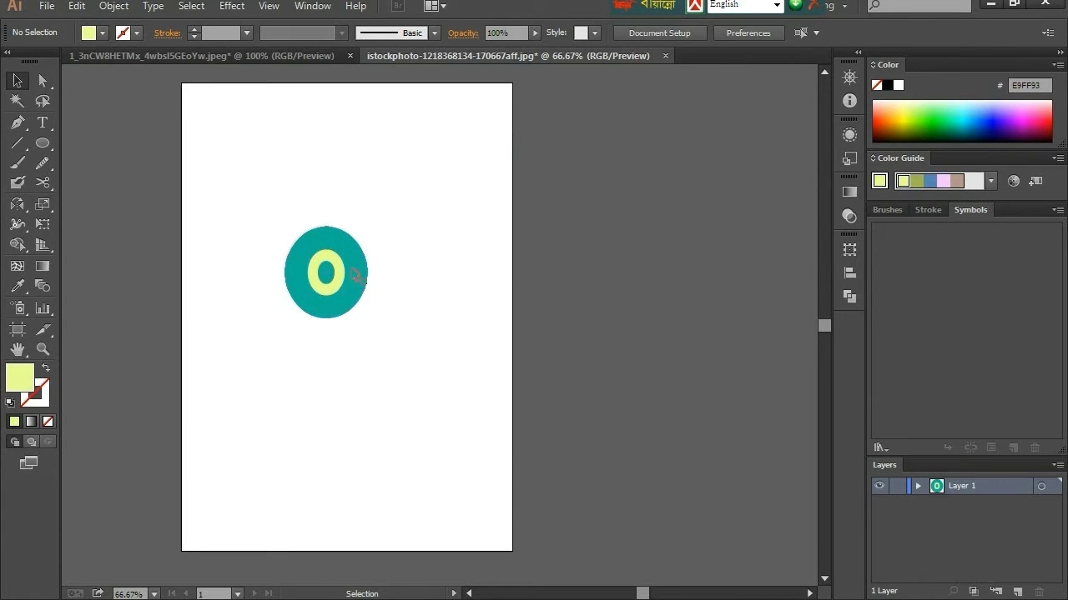
pyautogui.click(357, 280)
pyautogui.moveTo(325, 256); pyautogui.dragTo(326, 268)
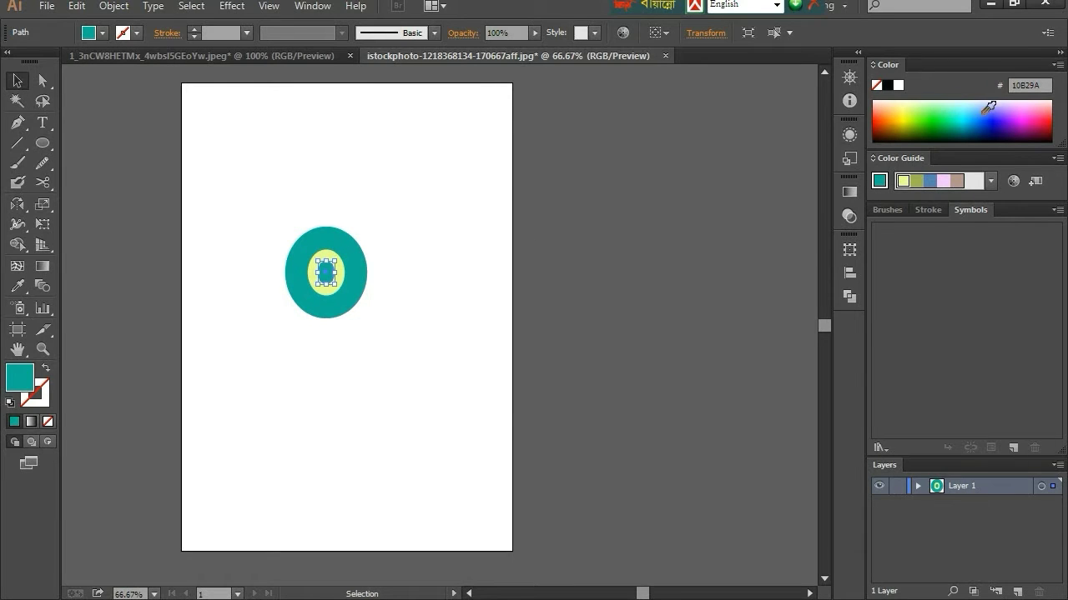
pyautogui.click(992, 111)
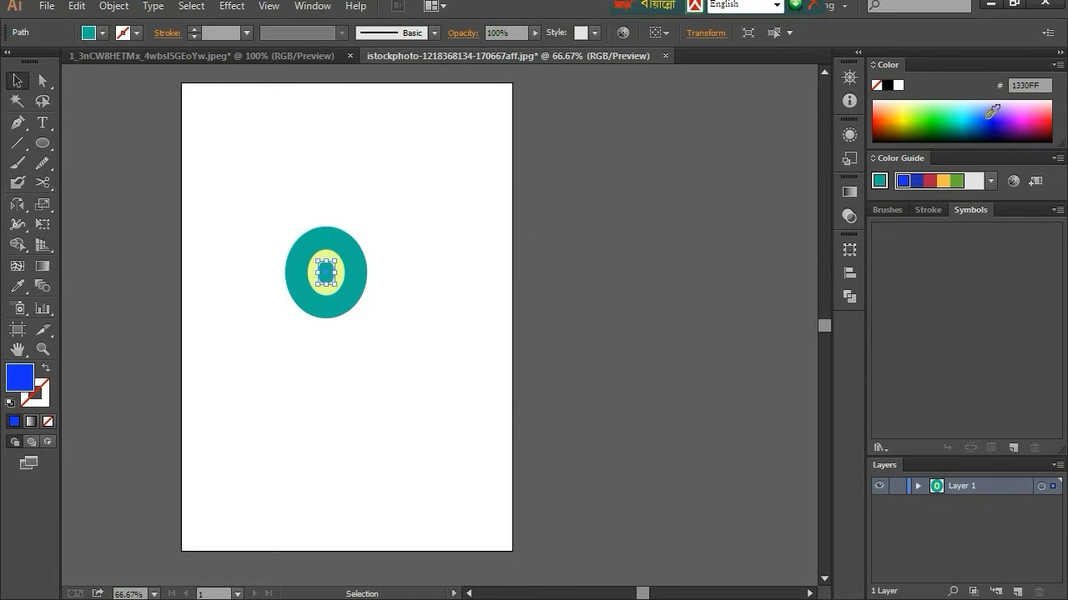
pyautogui.click(421, 335)
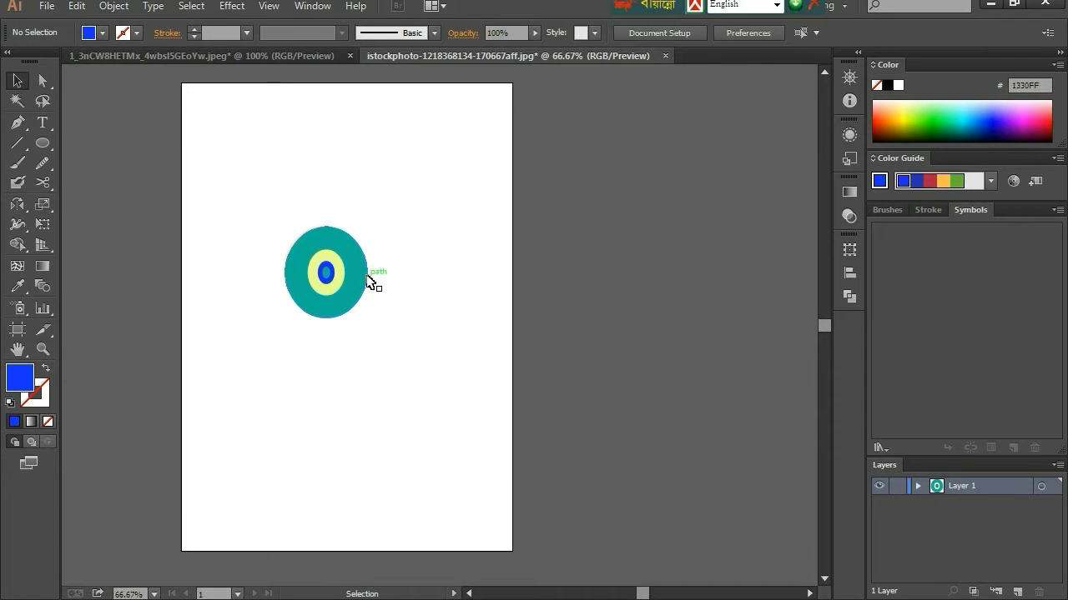
pyautogui.moveTo(326, 271); pyautogui.dragTo(350, 254)
# Delete the blue, yellow and teal ellipses, leaving the artboard empty.
pyautogui.click(342, 266)
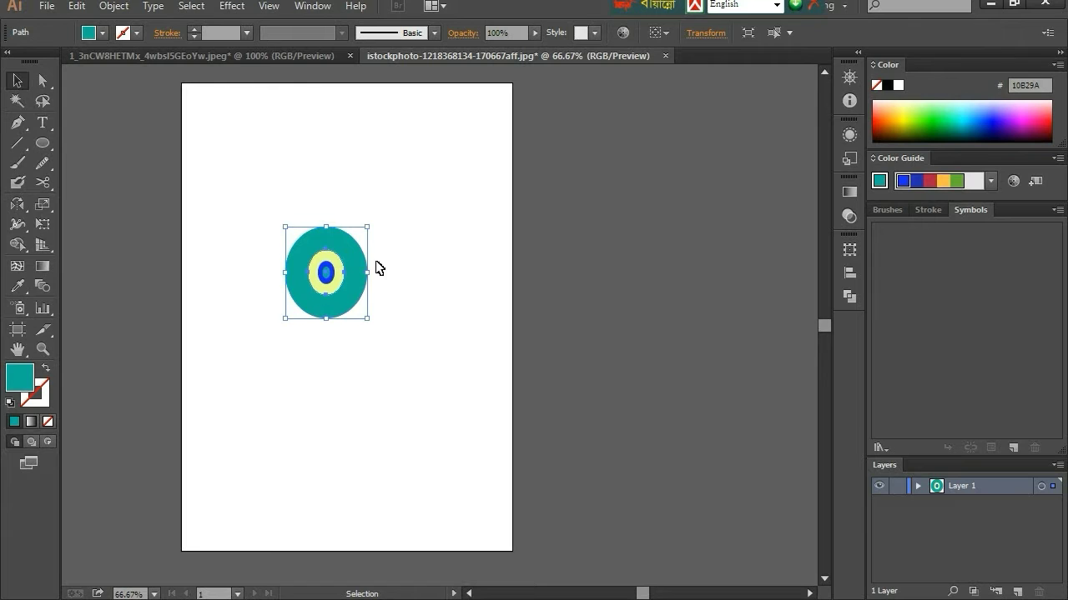
pyautogui.click(409, 276)
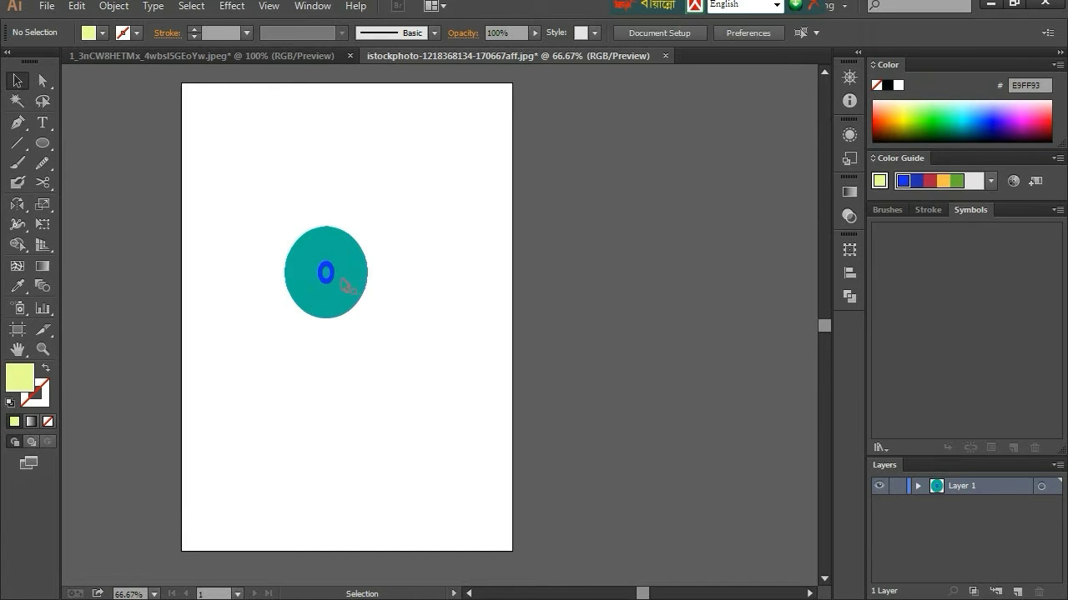
pyautogui.click(325, 273)
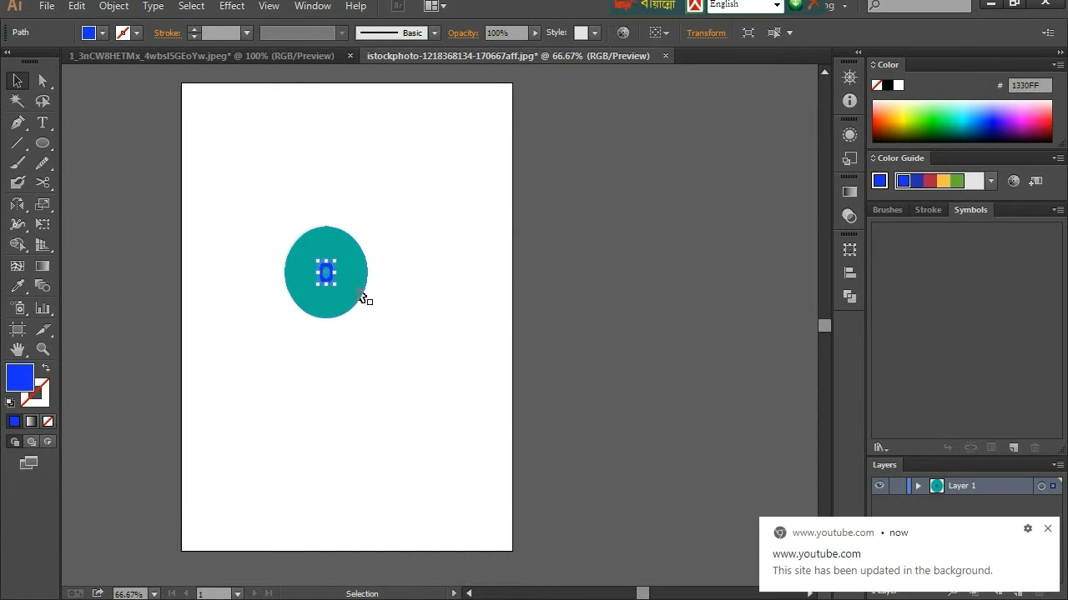
pyautogui.press('Delete')
pyautogui.click(310, 242)
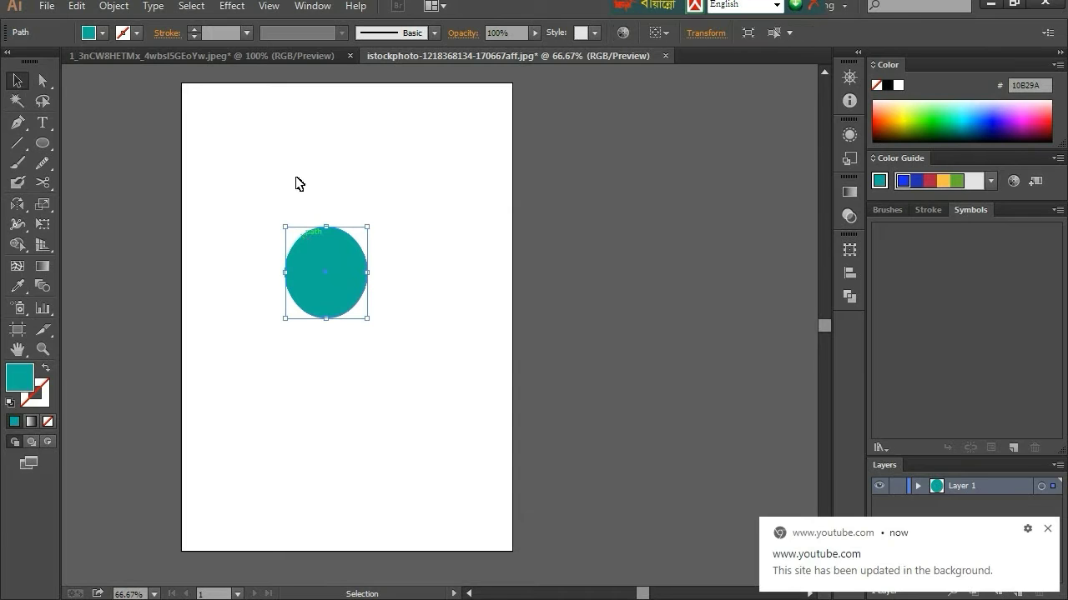
pyautogui.moveTo(296, 177); pyautogui.dragTo(384, 368)
pyautogui.press('Delete')
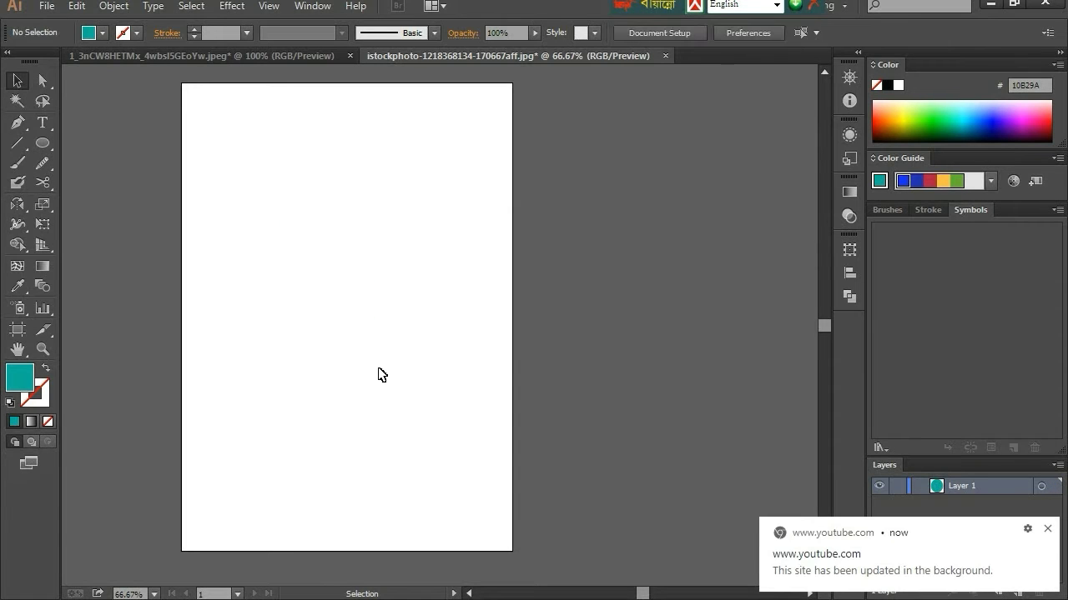
# Draw a new stroke-free teal rectangle in the upper left of the artboard.
pyautogui.click(47, 187)
pyautogui.click(43, 204)
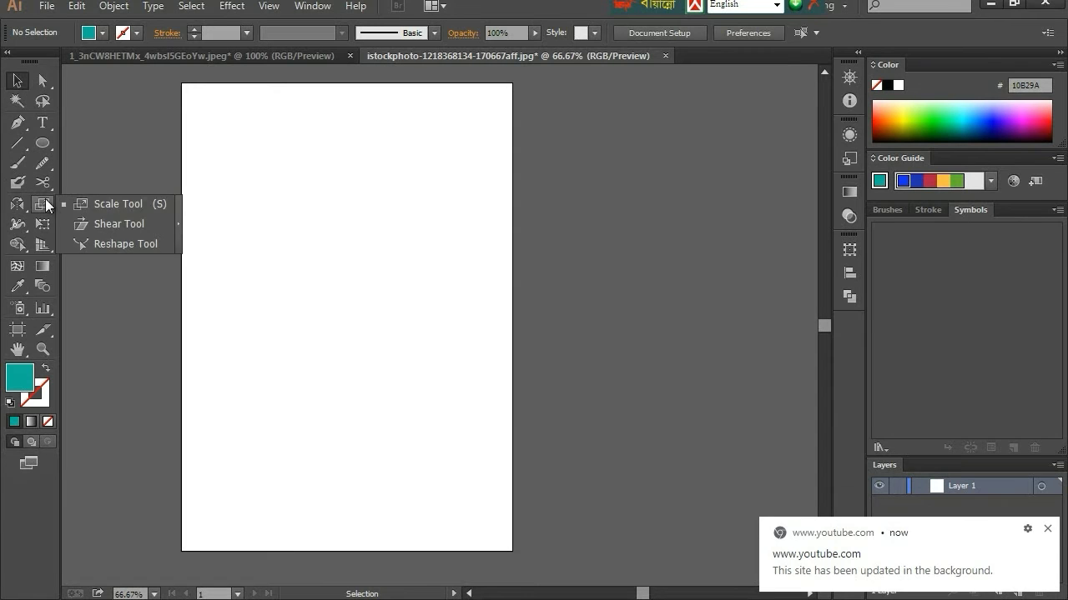
pyautogui.click(112, 226)
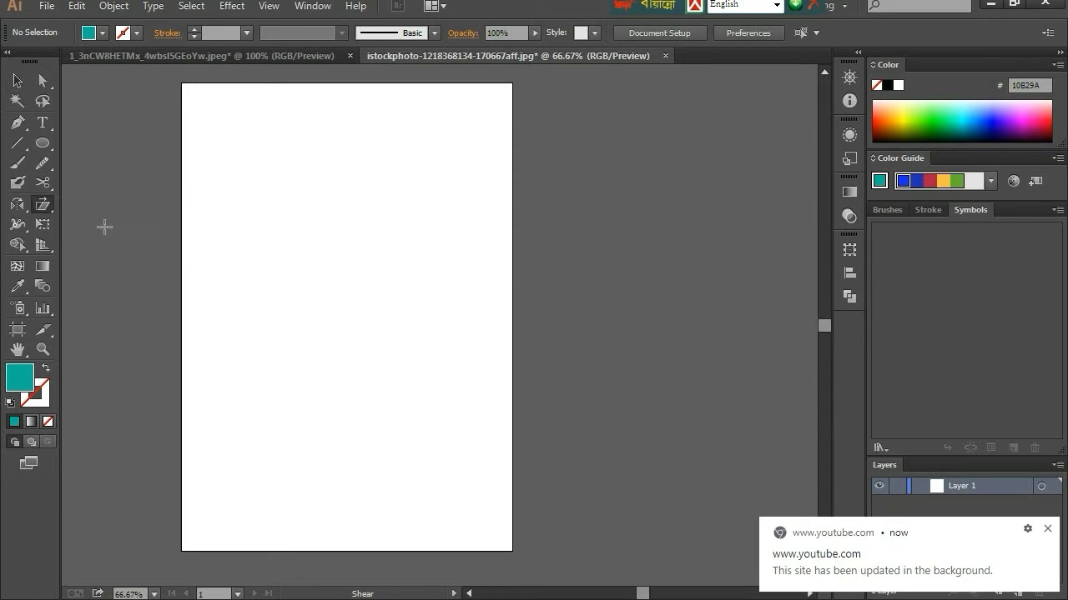
pyautogui.click(48, 144)
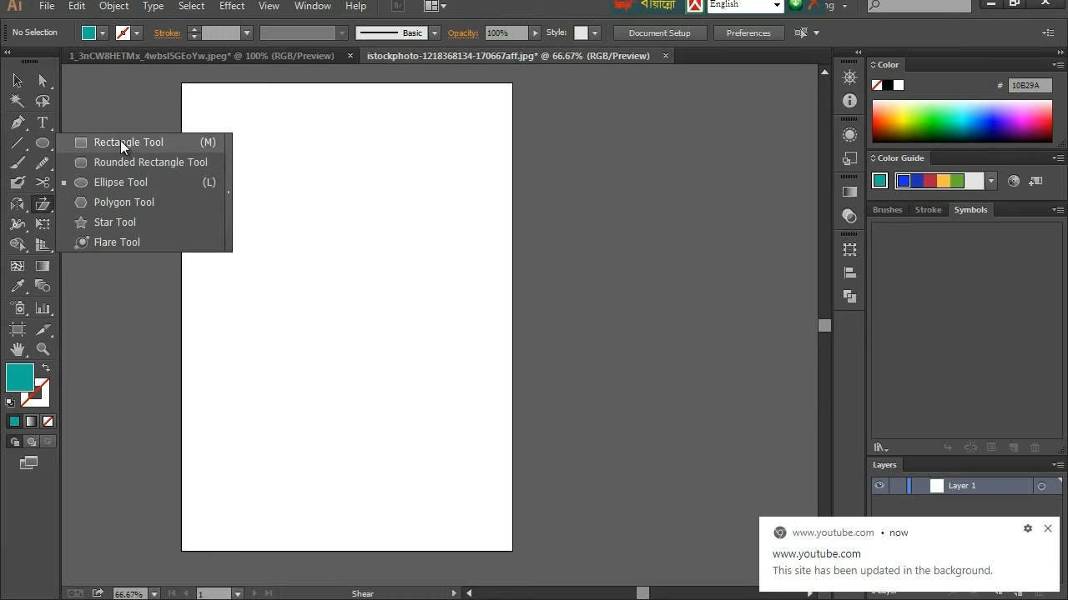
pyautogui.click(120, 141)
pyautogui.moveTo(256, 214); pyautogui.dragTo(427, 309)
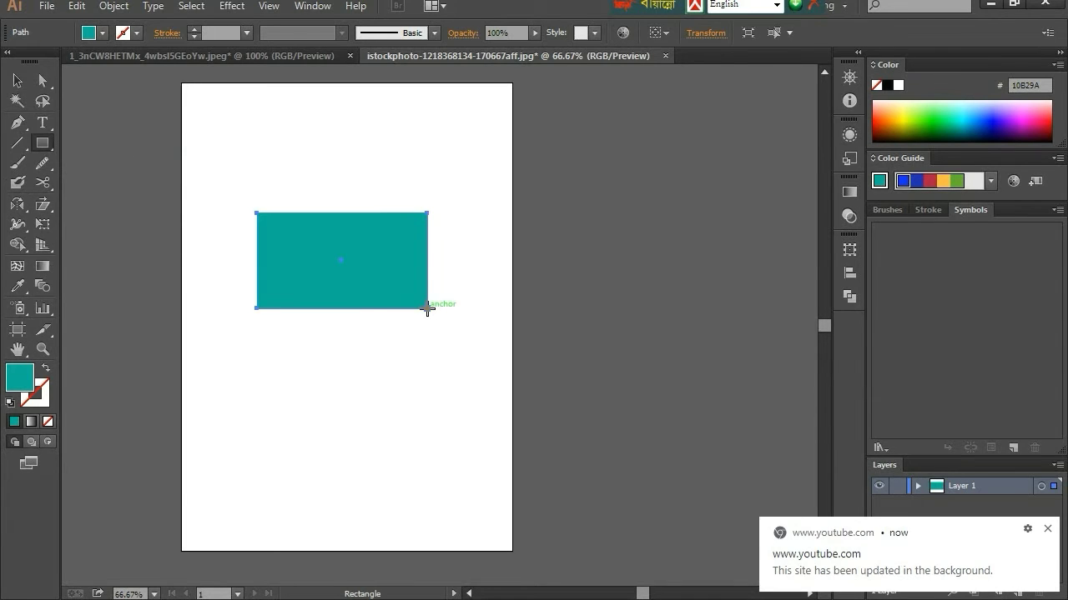
pyautogui.click(40, 209)
pyautogui.moveTo(40, 211); pyautogui.dragTo(115, 223)
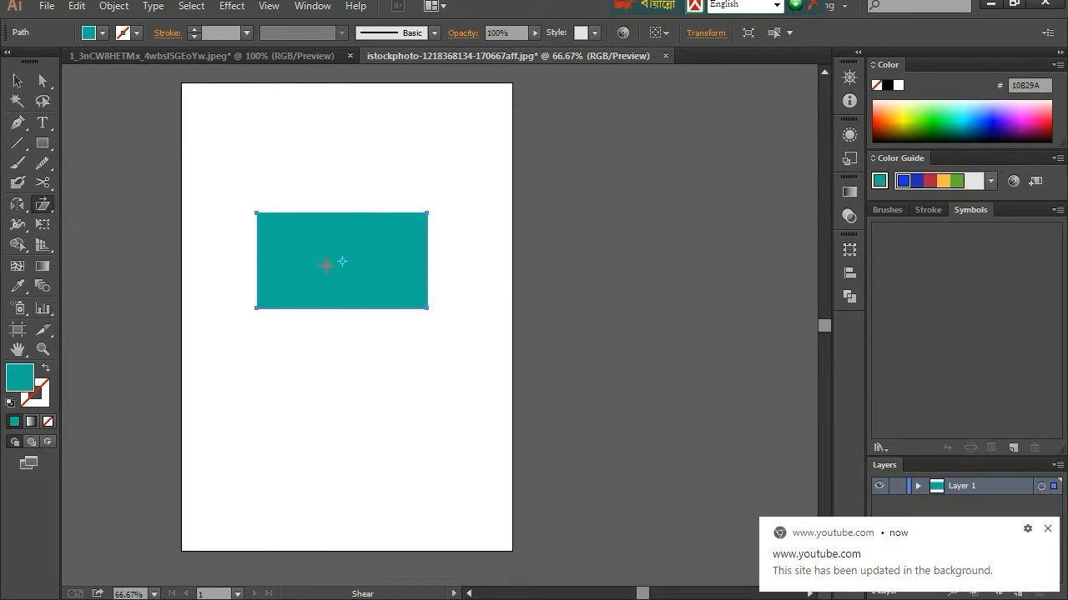
pyautogui.moveTo(432, 216); pyautogui.dragTo(440, 216)
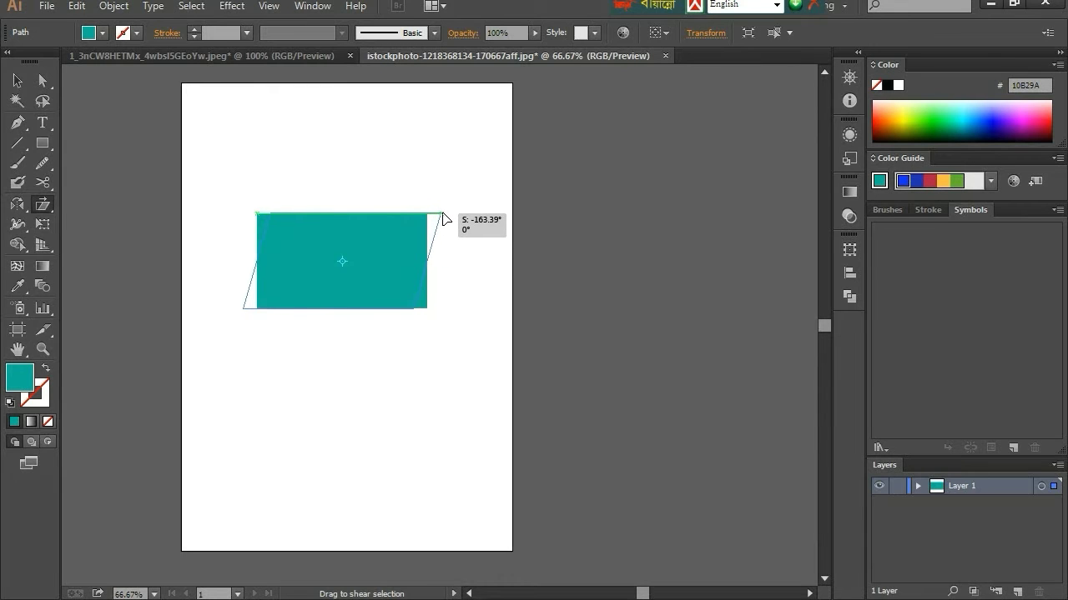
pyautogui.moveTo(440, 216); pyautogui.dragTo(448, 219)
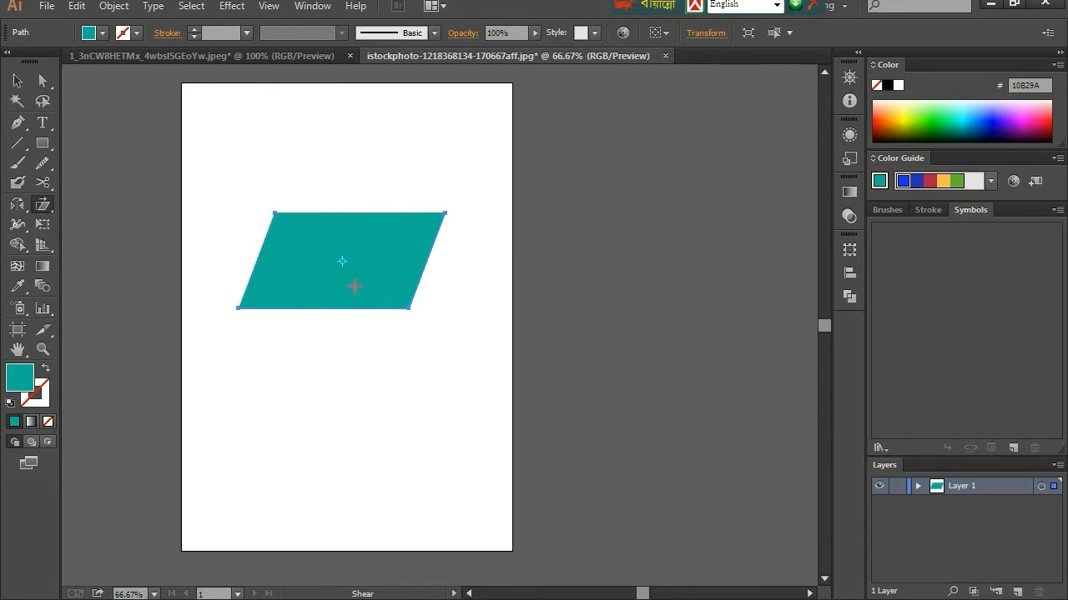
pyautogui.moveTo(413, 308); pyautogui.dragTo(428, 313)
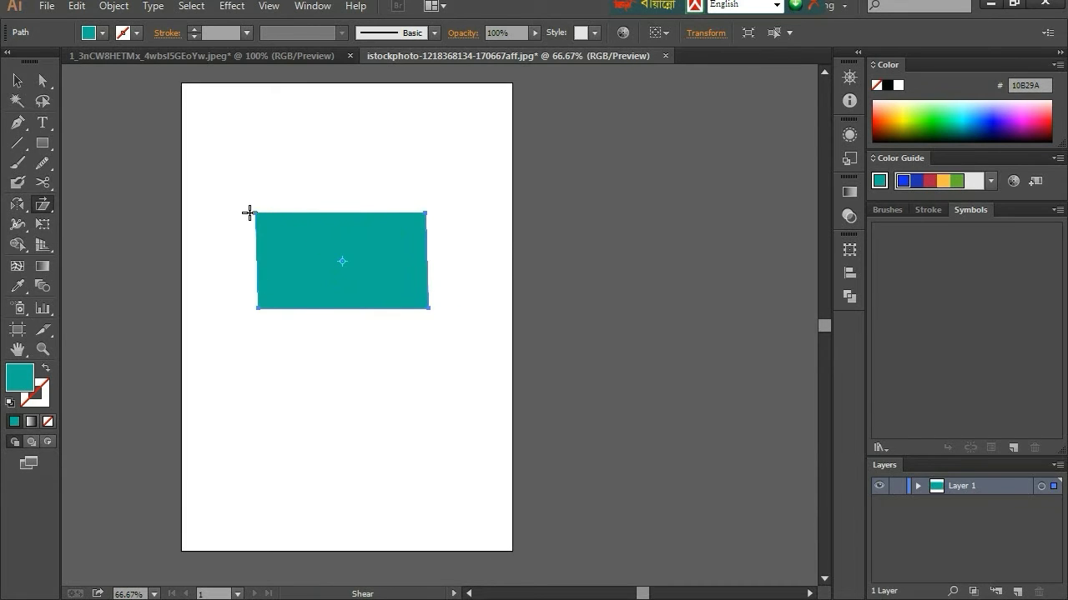
pyautogui.moveTo(258, 309); pyautogui.dragTo(258, 292)
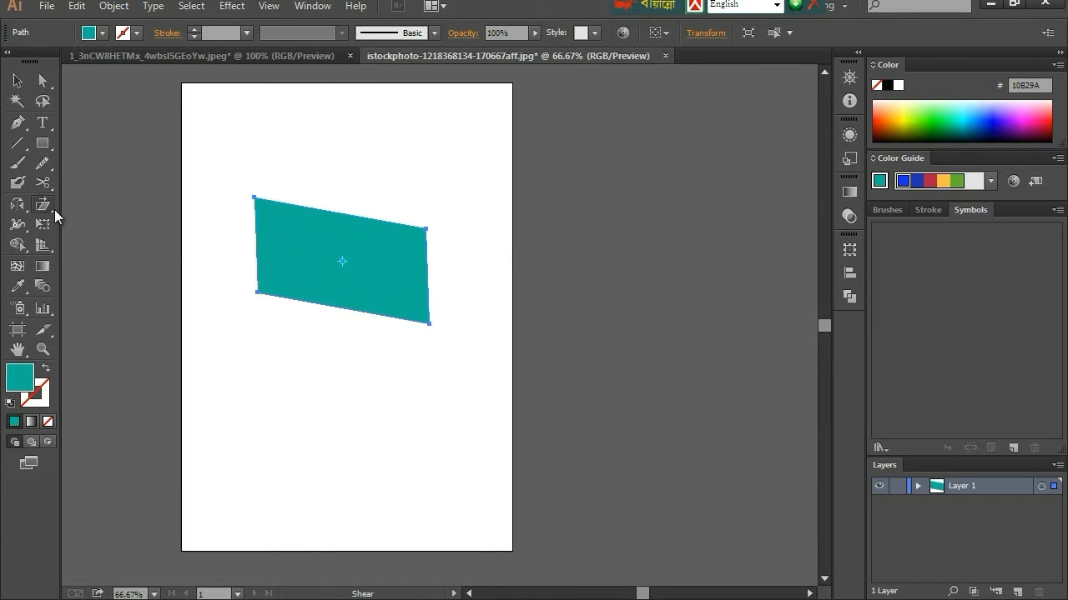
pyautogui.hotkey('ctrl', 'z')
pyautogui.hotkey('ctrl', 'z')
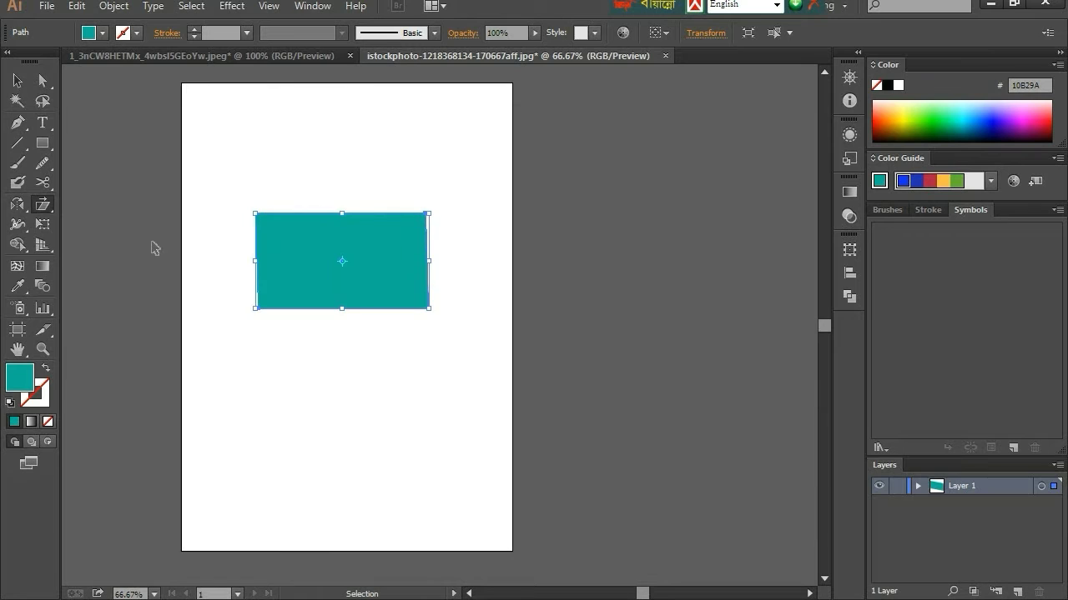
# Rotate the shape slightly, then undo back to the original rectangle.
pyautogui.click(16, 80)
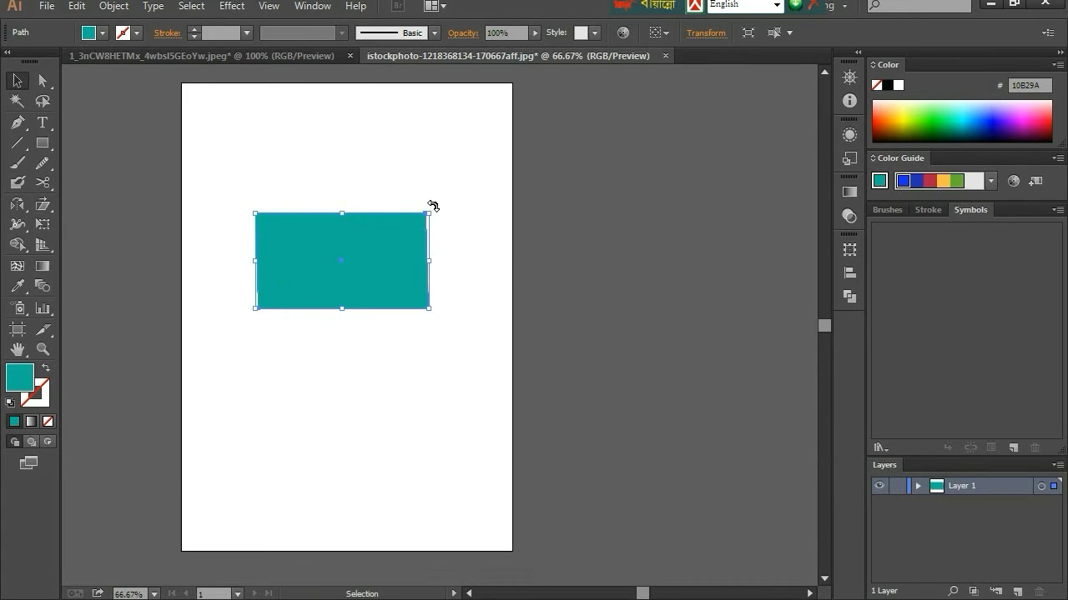
pyautogui.moveTo(433, 206)
pyautogui.mouseDown()
pyautogui.moveTo(435, 195)
pyautogui.moveTo(448, 203)
pyautogui.moveTo(457, 235)
pyautogui.moveTo(459, 222)
pyautogui.mouseUp()
pyautogui.hotkey('ctrl', 'z')
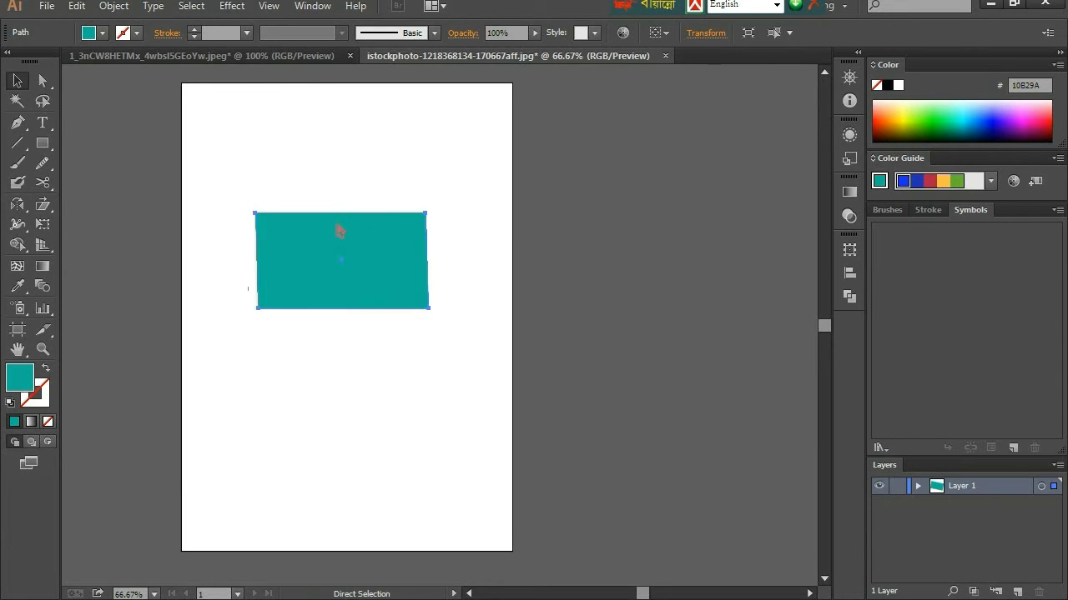
pyautogui.hotkey('ctrl', 'z')
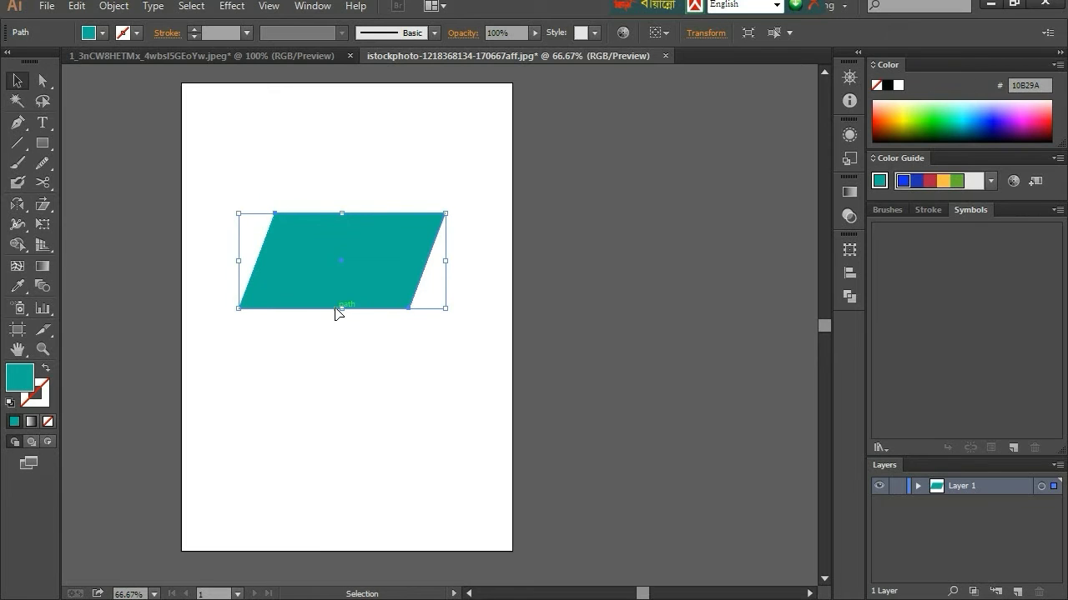
pyautogui.hotkey('ctrl', 'z')
# Move individual corner anchors to distort the rectangle into a slanted parallelogram.
pyautogui.click(42, 80)
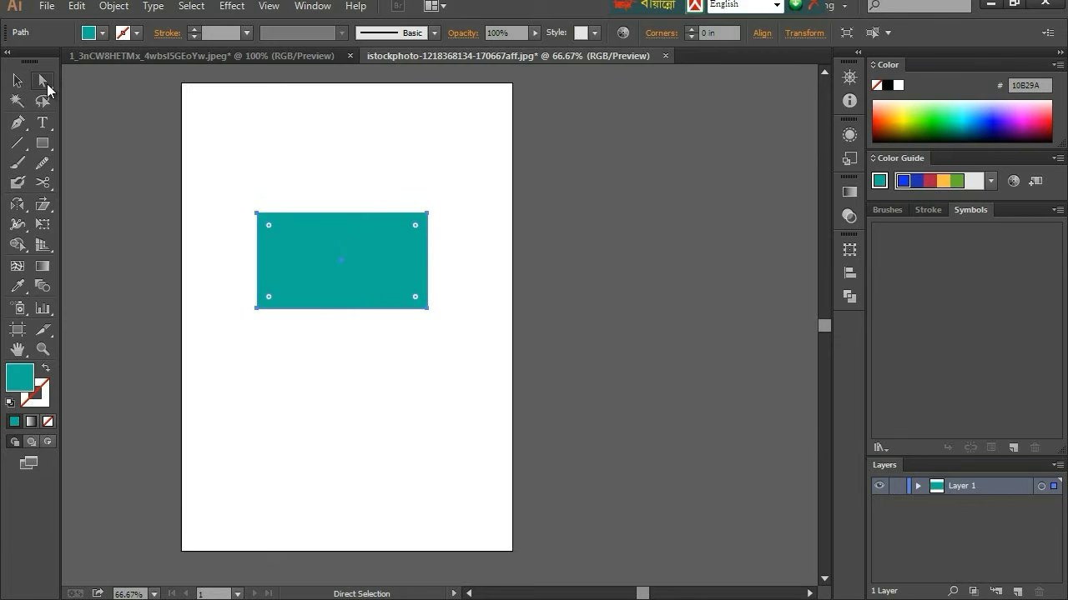
pyautogui.click(429, 215)
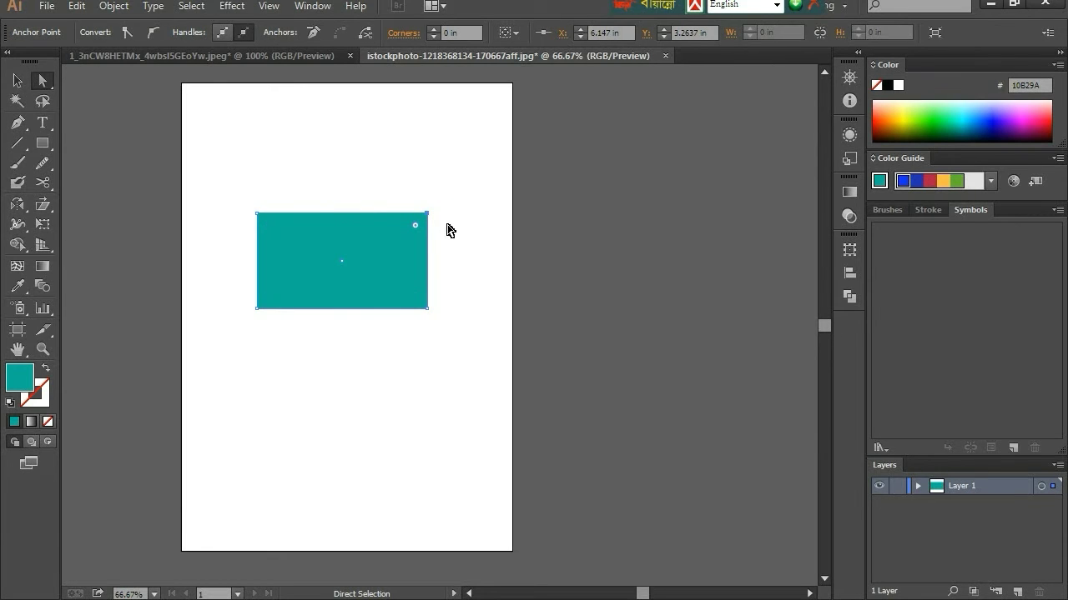
pyautogui.press('Right')
pyautogui.press('Right')
pyautogui.press('Right')
pyautogui.press('Right')
pyautogui.press('Right')
pyautogui.press('Right')
pyautogui.press('Right')
pyautogui.press('Right')
pyautogui.press('Right')
pyautogui.press('Right')
pyautogui.press('Right')
pyautogui.press('Right')
pyautogui.press('Right')
pyautogui.press('Right')
pyautogui.press('Right')
pyautogui.press('Right')
pyautogui.press('Right')
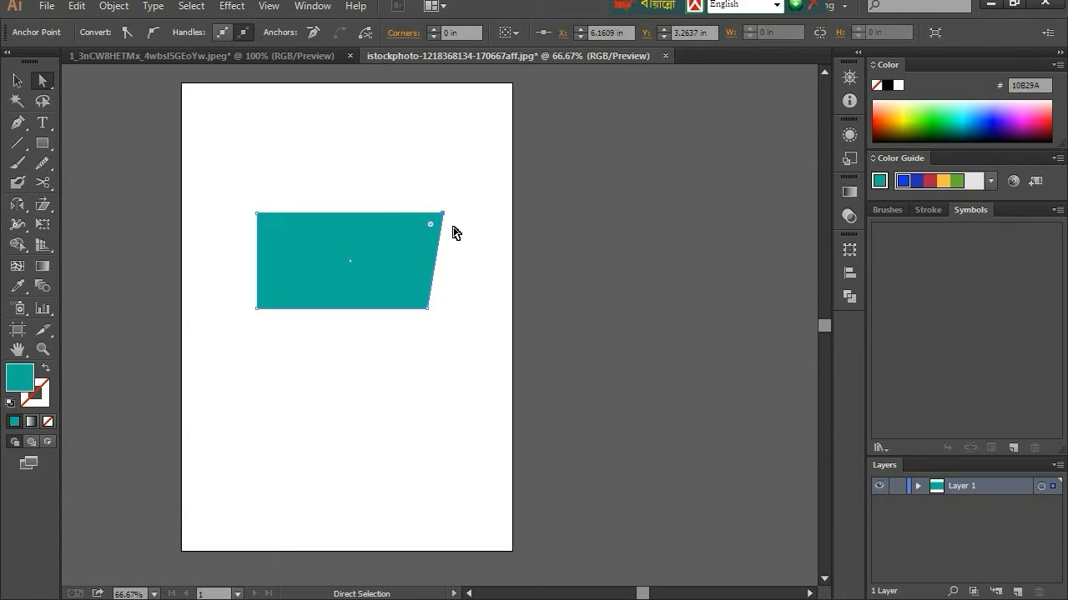
pyautogui.press('Right')
pyautogui.press('Right')
pyautogui.press('Right')
pyautogui.press('Right')
pyautogui.press('Right')
pyautogui.press('Right')
pyautogui.click(256, 308)
pyautogui.moveTo(257, 307); pyautogui.dragTo(246, 310)
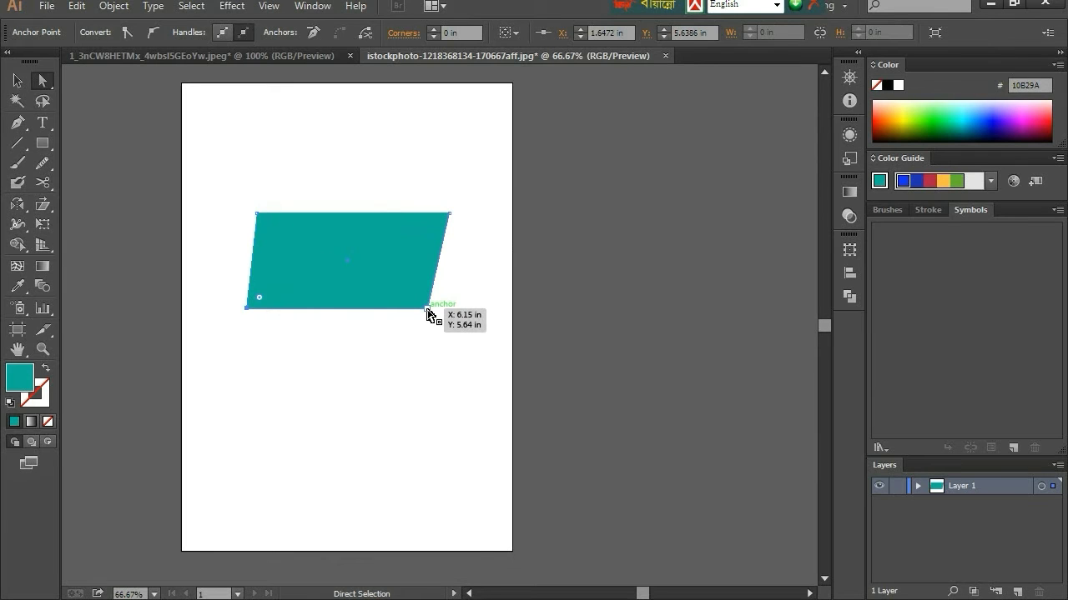
pyautogui.moveTo(257, 215); pyautogui.dragTo(284, 234)
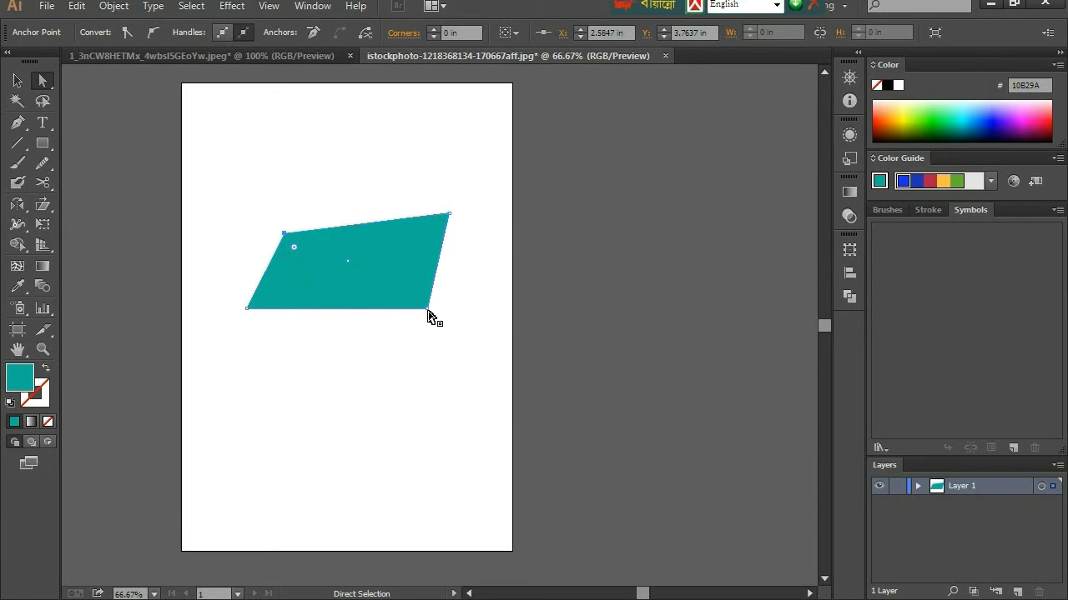
pyautogui.moveTo(428, 309); pyautogui.dragTo(407, 297)
# Select the teal parallelogram and delete it.
pyautogui.hotkey('ctrl', 'shift', 'a')
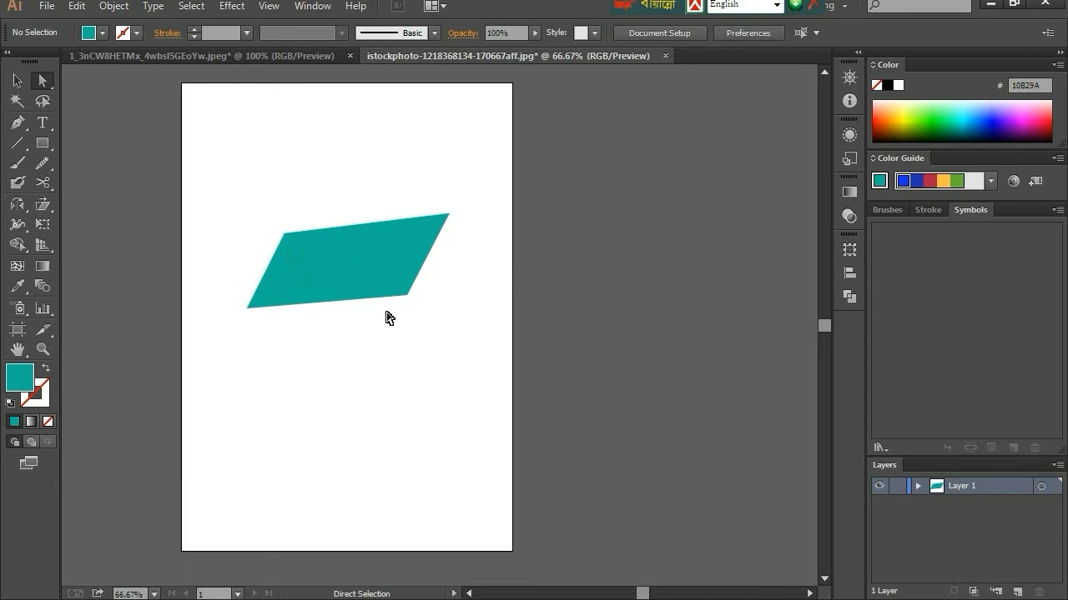
pyautogui.click(345, 276)
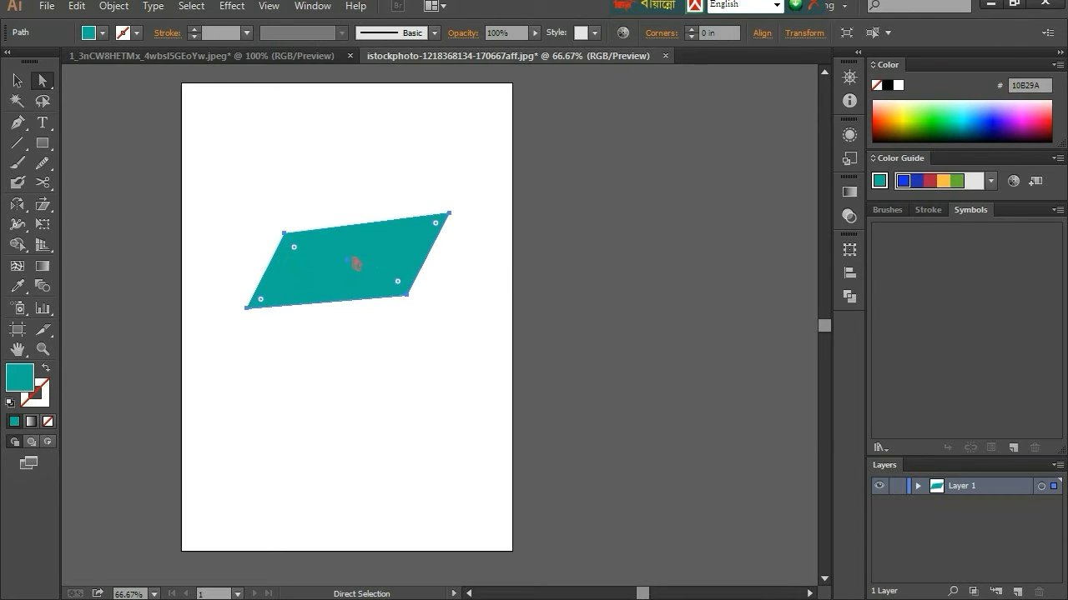
pyautogui.press('Delete')
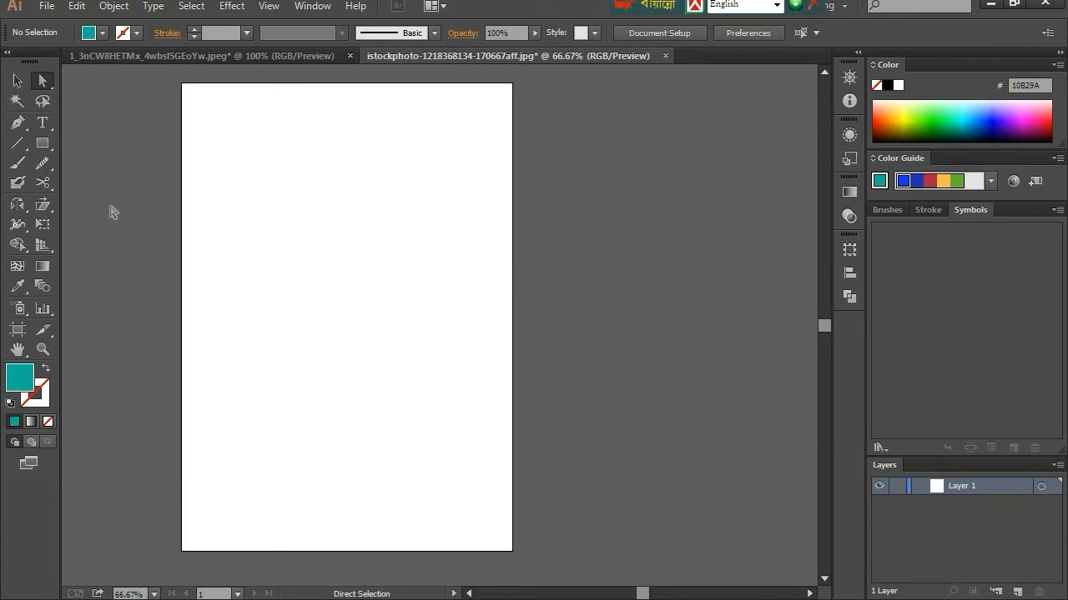
# Draw a horizontal 5.92 in straight line across the middle of the artboard.
pyautogui.click(20, 144)
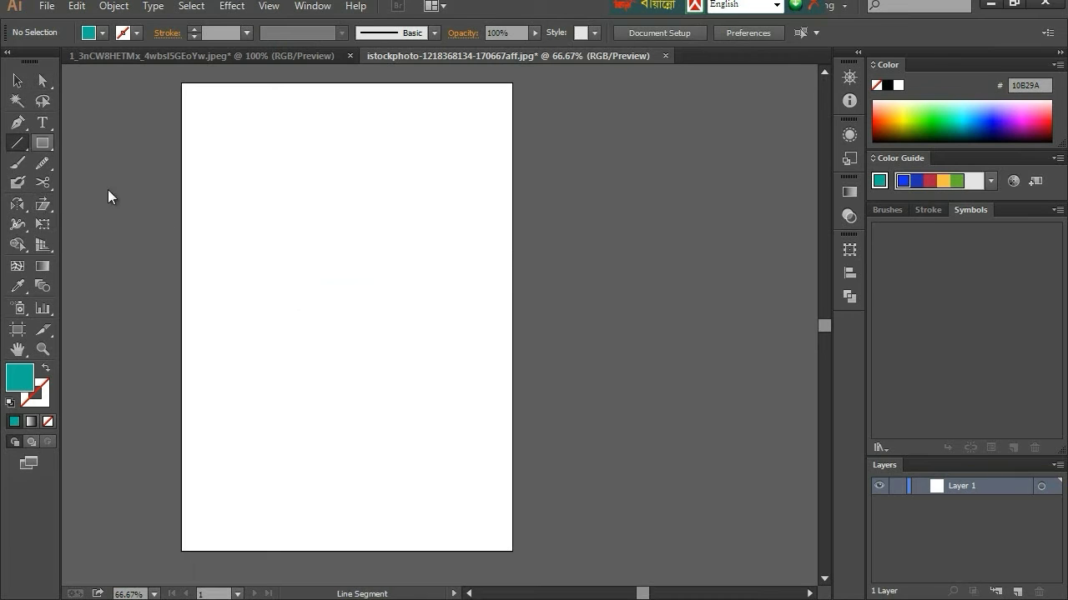
pyautogui.moveTo(234, 307); pyautogui.dragTo(412, 316)
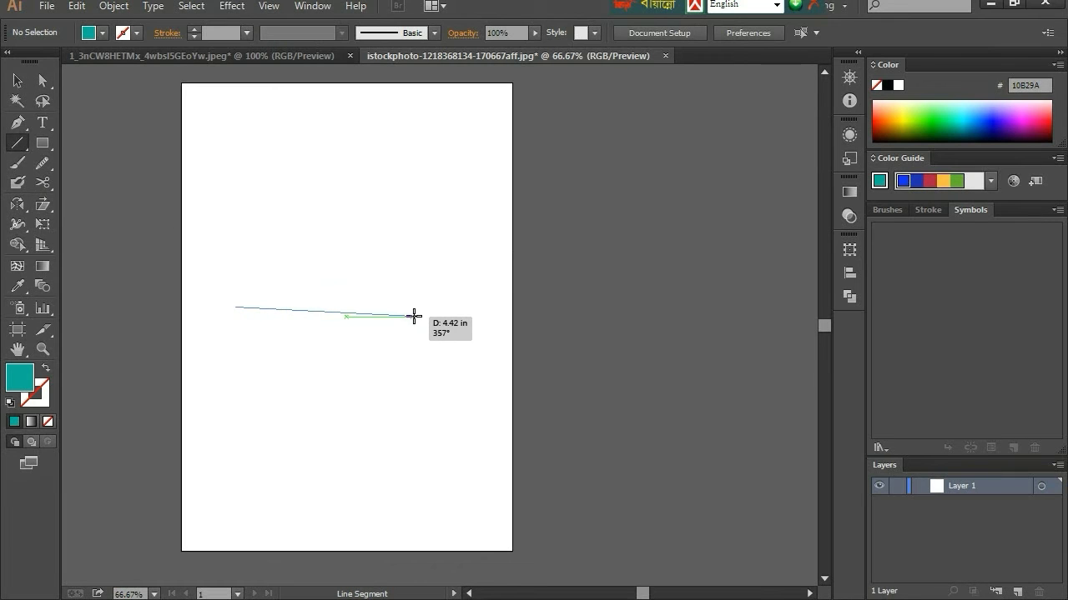
pyautogui.press('shift')
pyautogui.moveTo(413, 316); pyautogui.dragTo(473, 307)
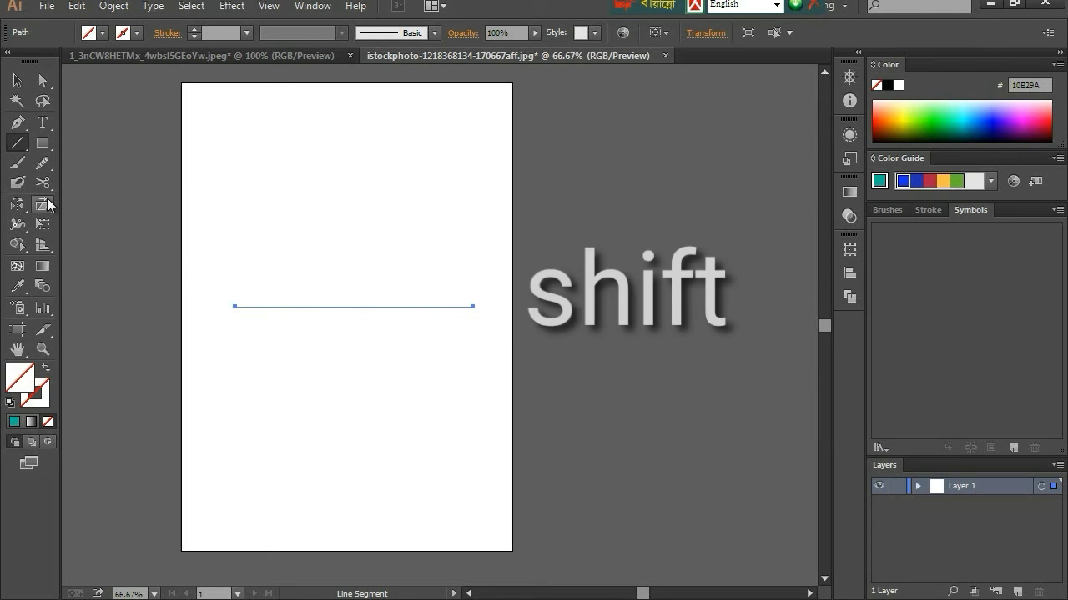
# Pull points on the line down and up with the Reshape tool to form an S-curve.
pyautogui.moveTo(47, 204); pyautogui.dragTo(129, 249)
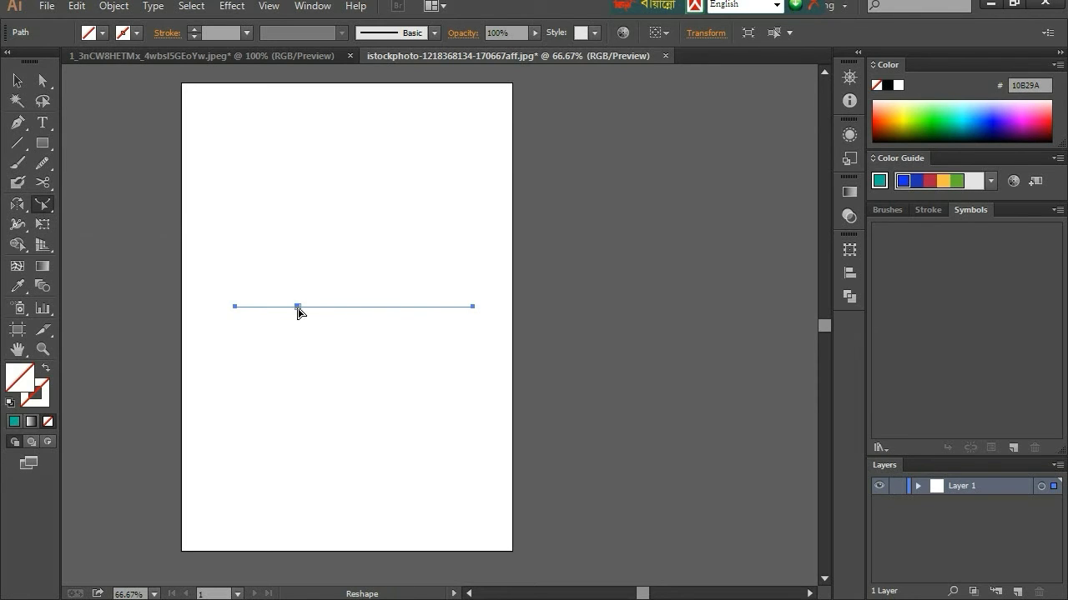
pyautogui.moveTo(298, 307); pyautogui.dragTo(297, 334)
pyautogui.click(392, 324)
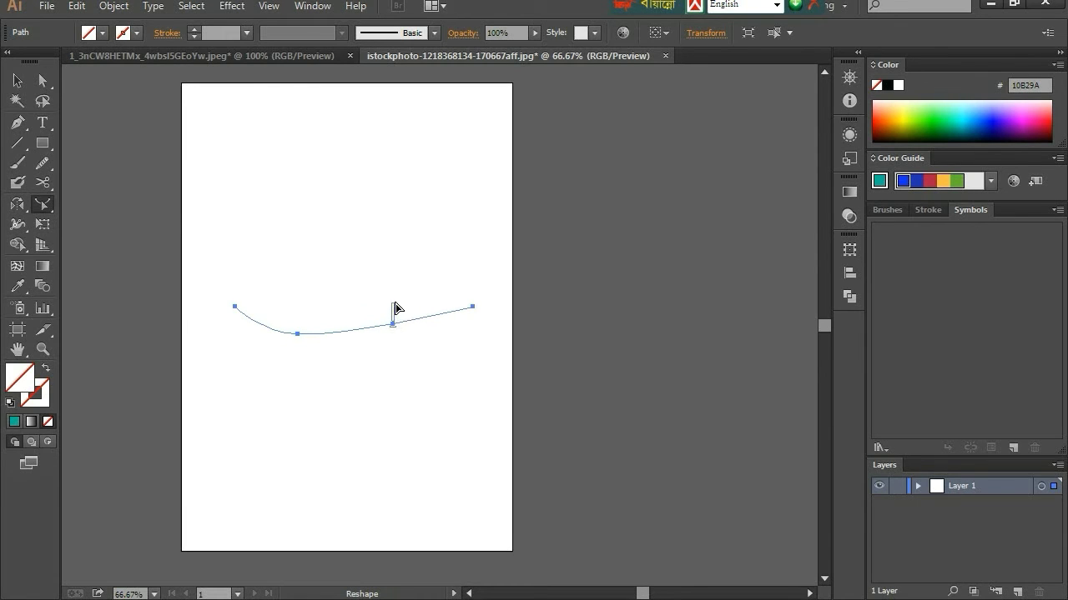
pyautogui.moveTo(394, 323); pyautogui.dragTo(420, 278)
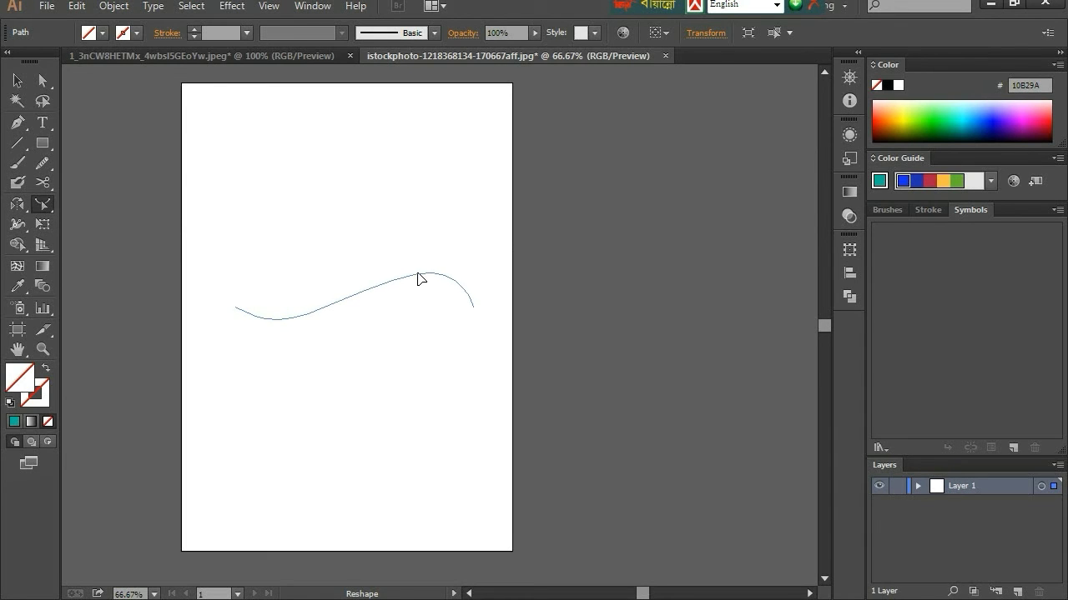
pyautogui.click(307, 314)
pyautogui.moveTo(301, 325)
pyautogui.mouseDown()
pyautogui.moveTo(309, 316)
pyautogui.moveTo(298, 342)
pyautogui.moveTo(278, 342)
pyautogui.mouseUp()
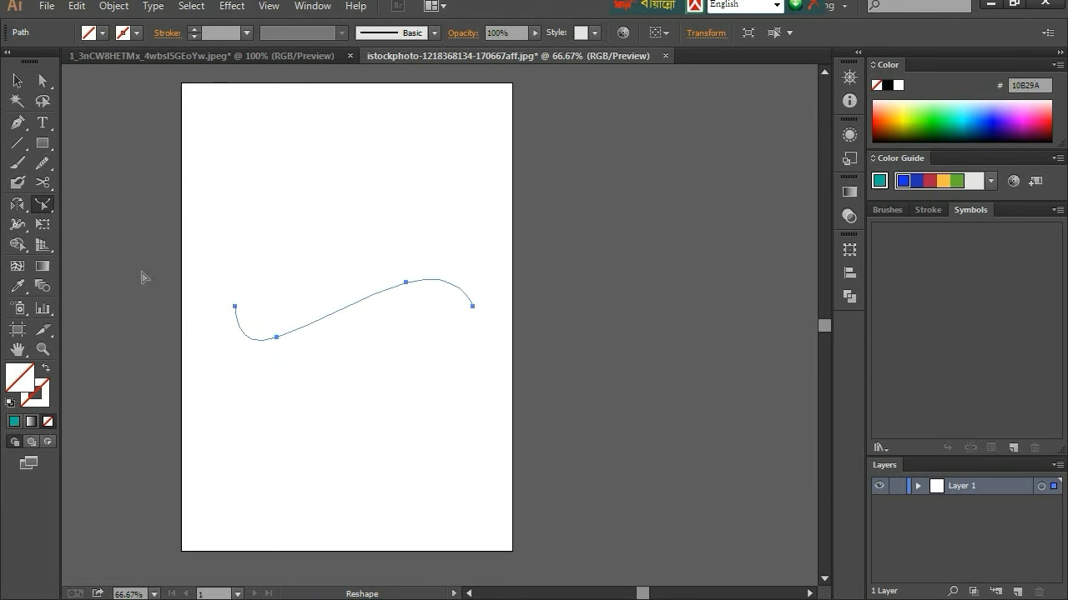
# Give the S-curve a blue 0099FF stroke and add an anchor point at its middle.
pyautogui.doubleClick(41, 393)
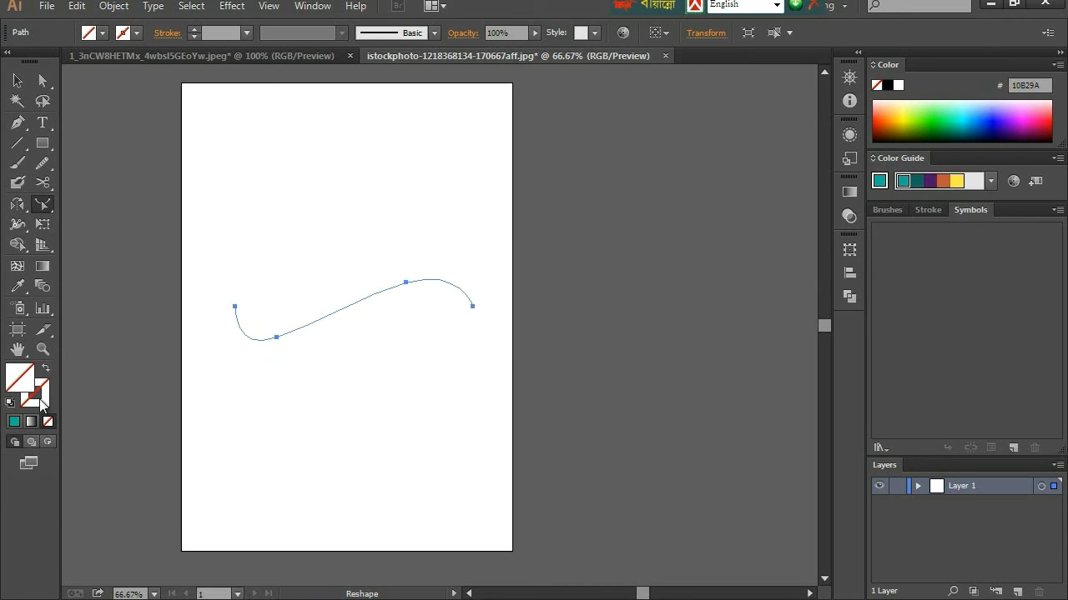
pyautogui.write('0099FF')
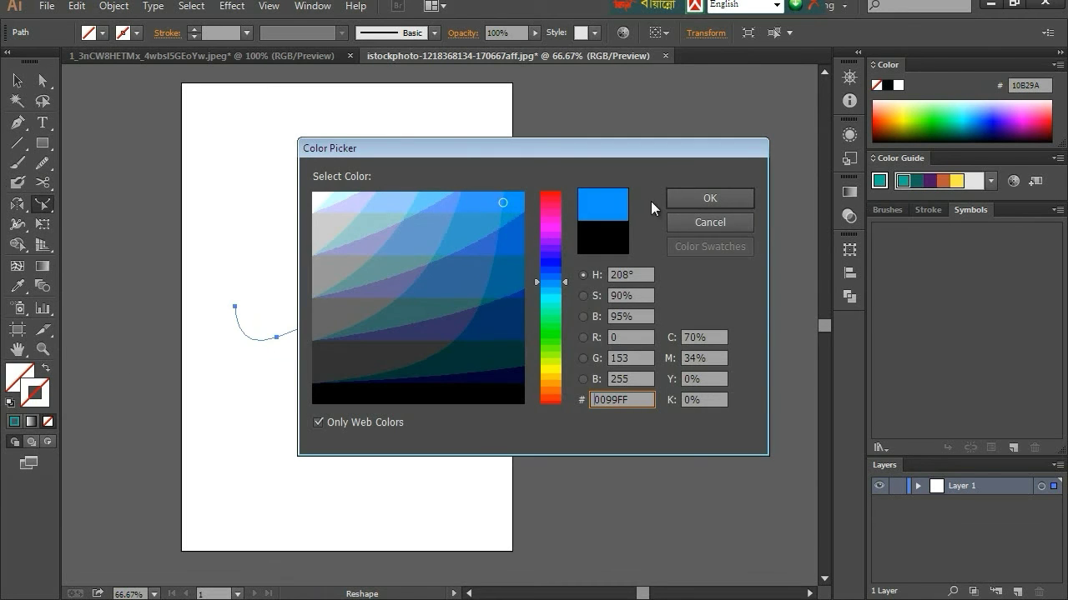
pyautogui.press('Return')
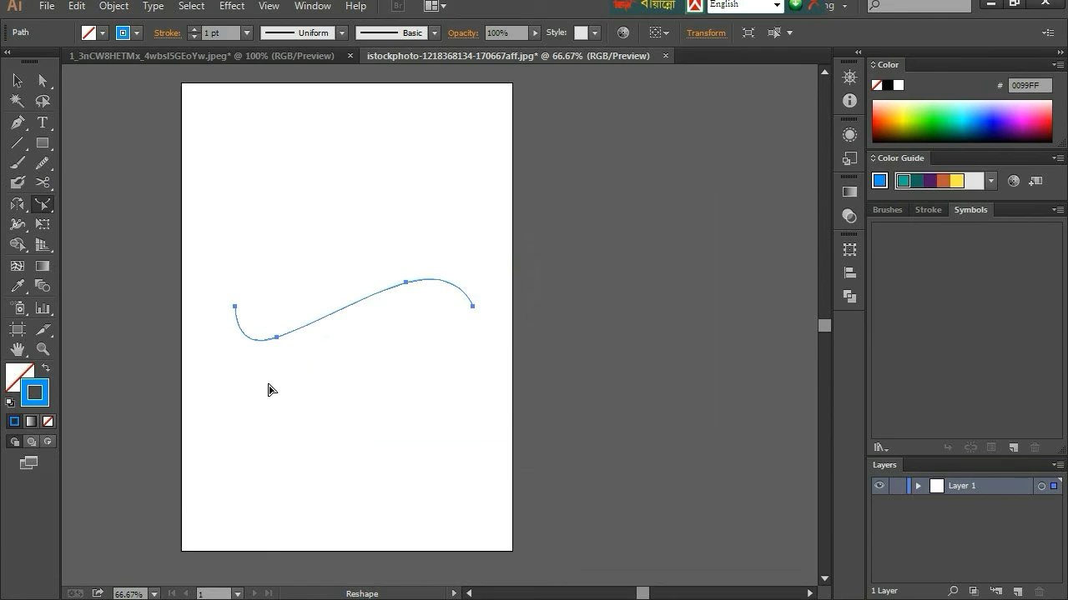
pyautogui.click(332, 314)
# Raise the S-curve's stroke weight to 4 pt and reselect the whole curve.
pyautogui.click(190, 32)
pyautogui.click(190, 31)
pyautogui.click(190, 32)
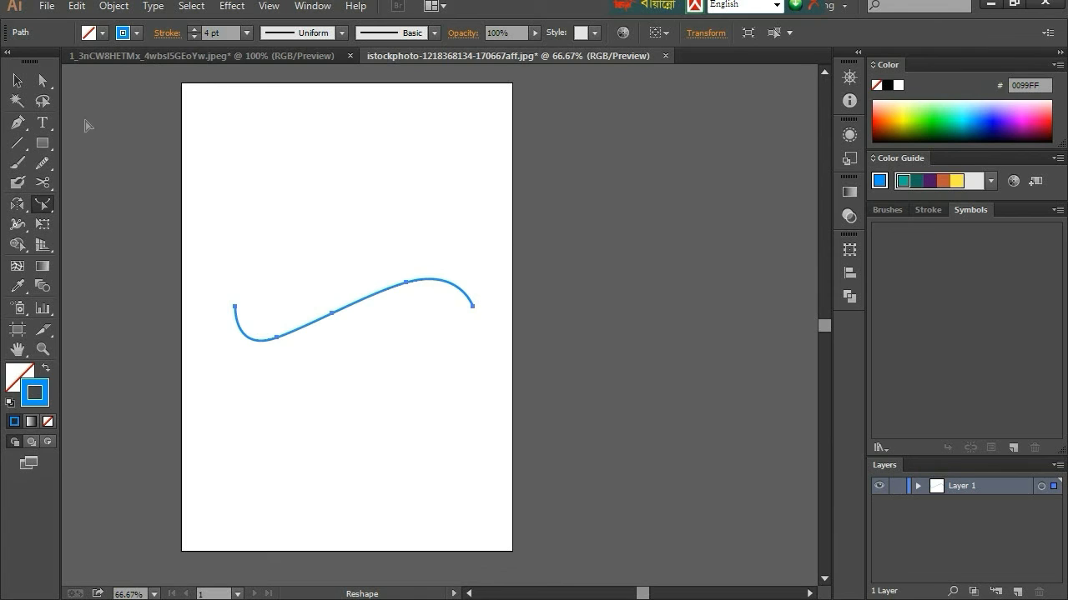
pyautogui.click(16, 80)
pyautogui.click(395, 331)
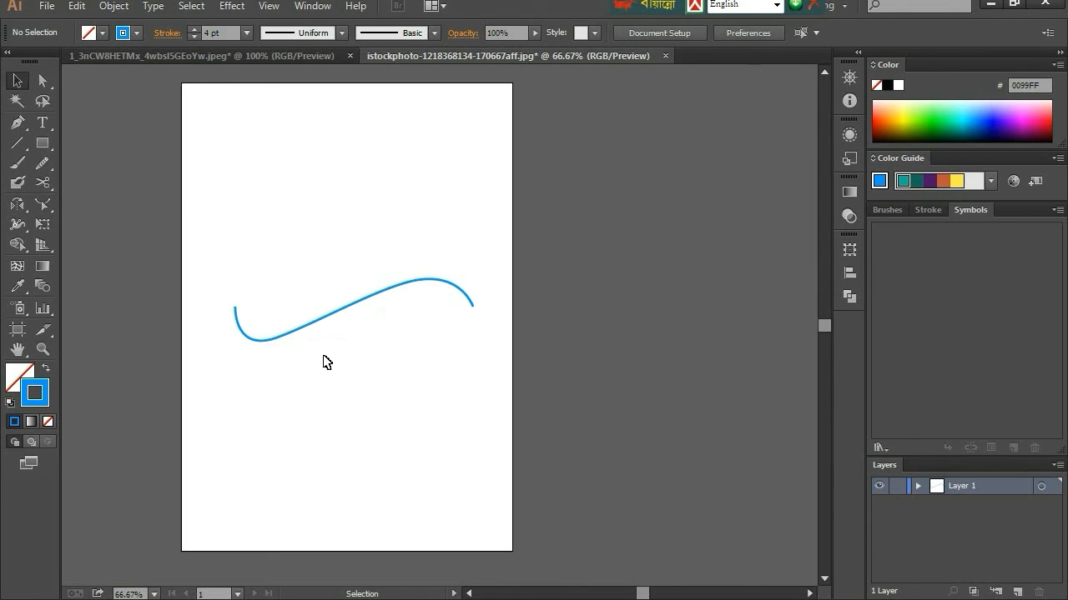
pyautogui.click(382, 302)
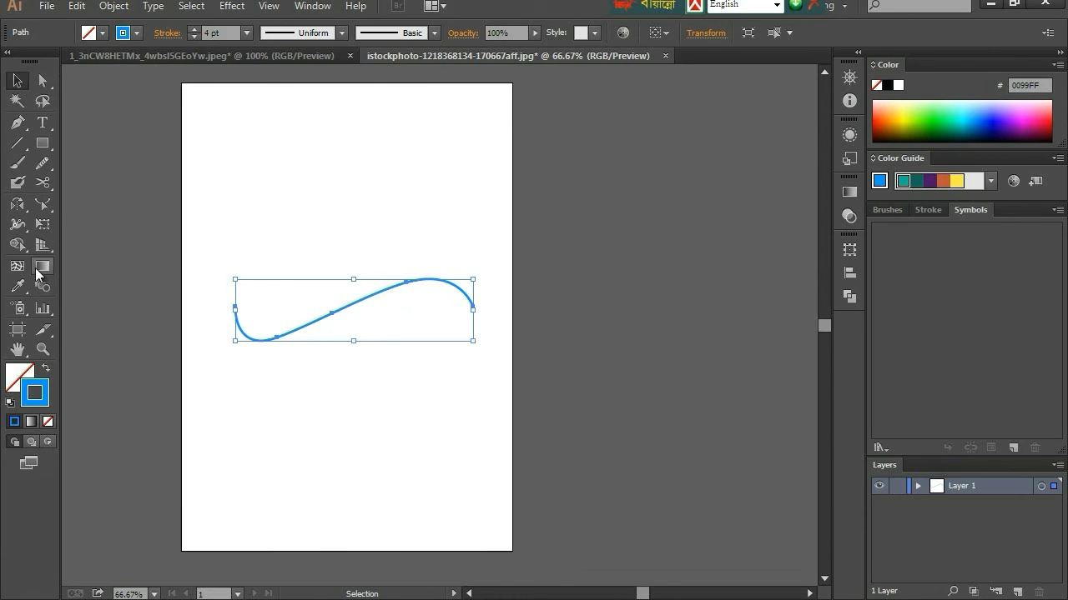
pyautogui.click(15, 147)
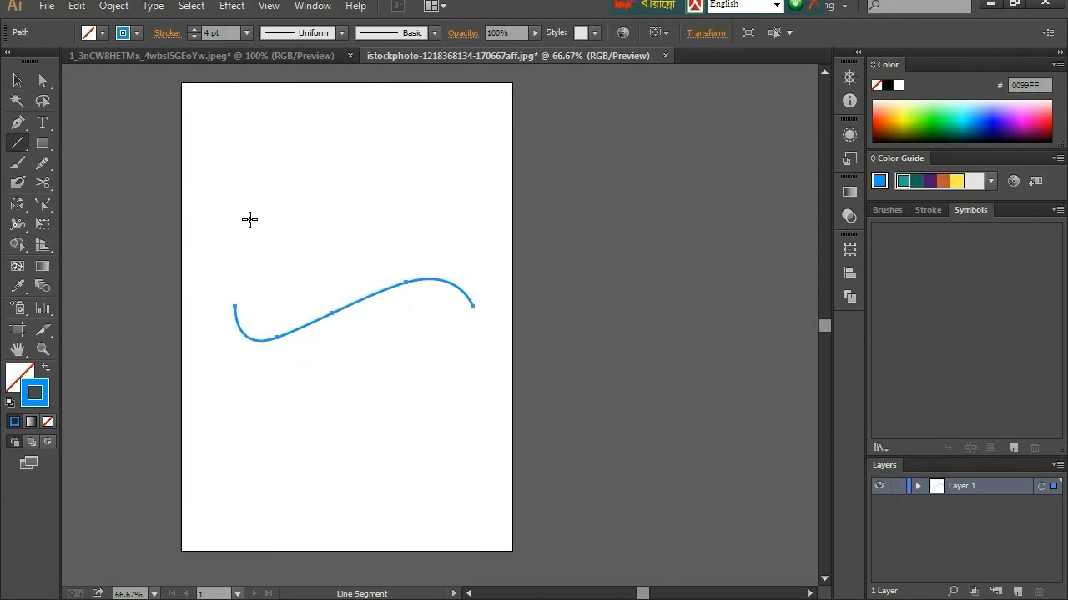
# Draw a second diagonal line in the upper left of the artboard.
pyautogui.click(297, 240)
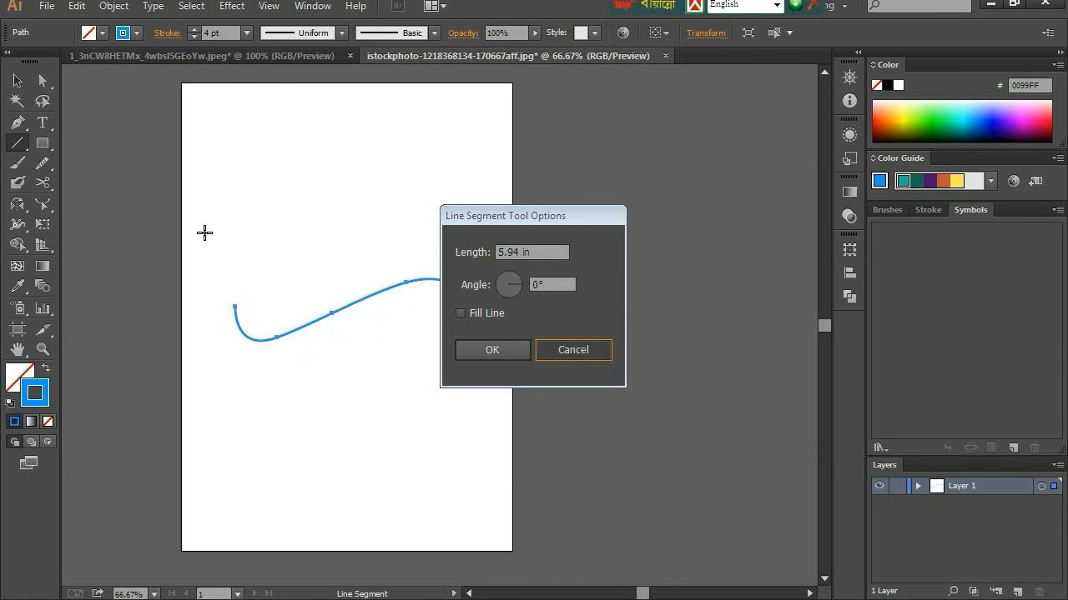
pyautogui.press('Escape')
pyautogui.moveTo(204, 233)
pyautogui.mouseDown()
pyautogui.moveTo(343, 129)
pyautogui.moveTo(379, 115)
pyautogui.mouseUp()
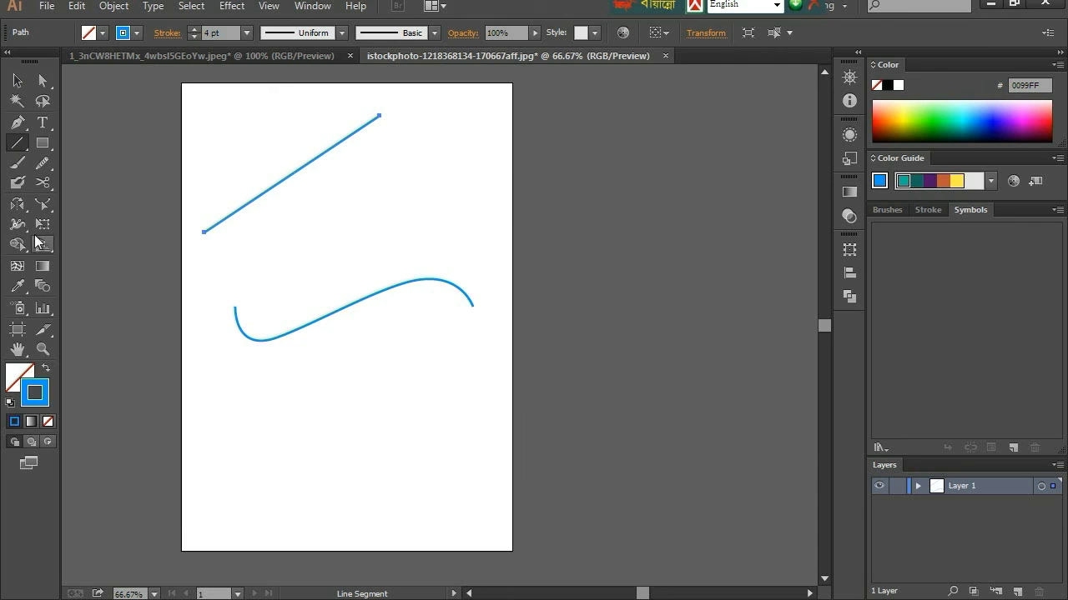
# Bend the diagonal line into a wave with the Reshape tool.
pyautogui.click(43, 208)
pyautogui.click(93, 244)
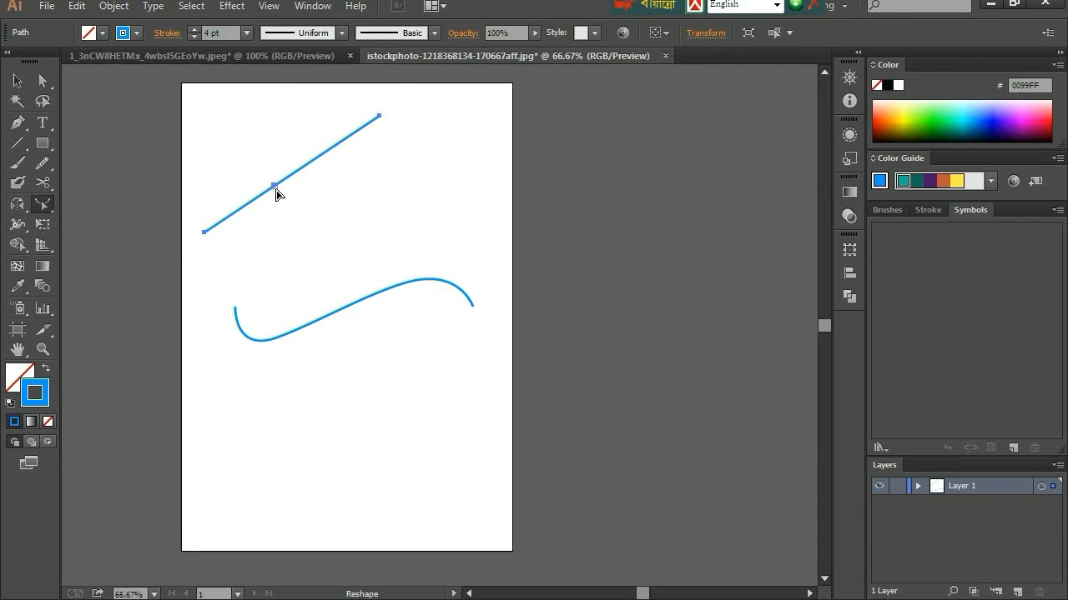
pyautogui.moveTo(276, 190); pyautogui.dragTo(340, 243)
pyautogui.moveTo(339, 243); pyautogui.dragTo(344, 249)
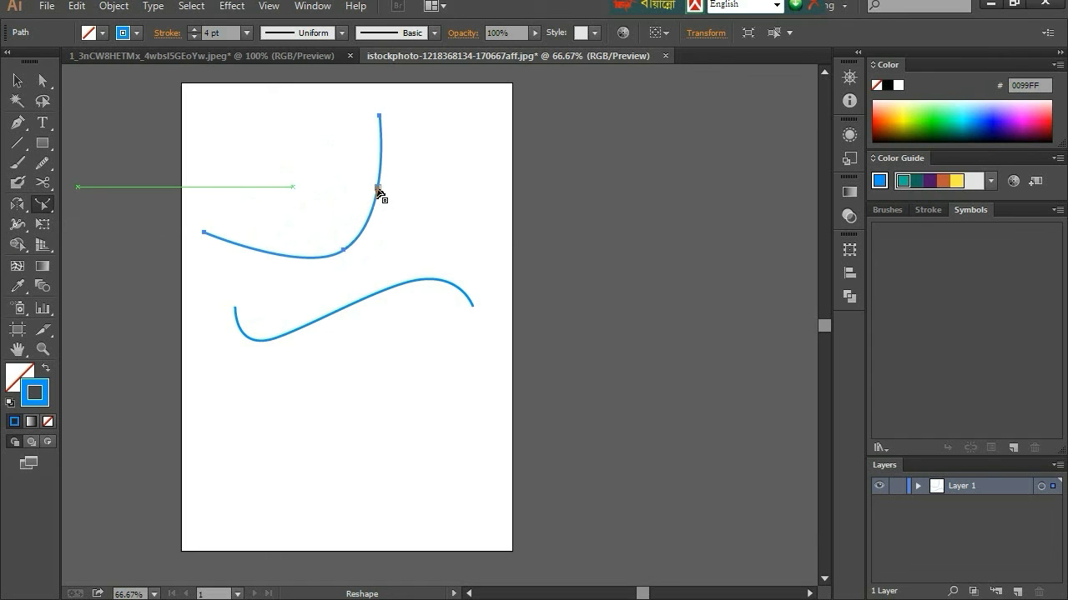
pyautogui.moveTo(378, 189); pyautogui.dragTo(343, 166)
pyautogui.moveTo(325, 236)
pyautogui.mouseDown()
pyautogui.moveTo(307, 220)
pyautogui.moveTo(285, 240)
pyautogui.mouseUp()
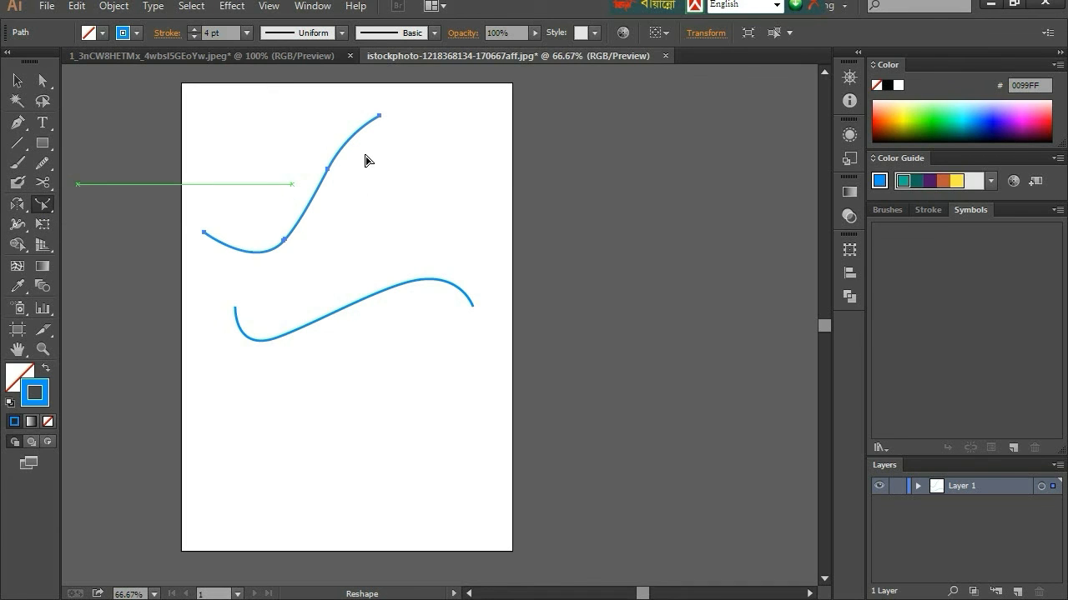
# Delete the new upper curve and the blue S-curve, leaving the artboard blank.
pyautogui.click(28, 80)
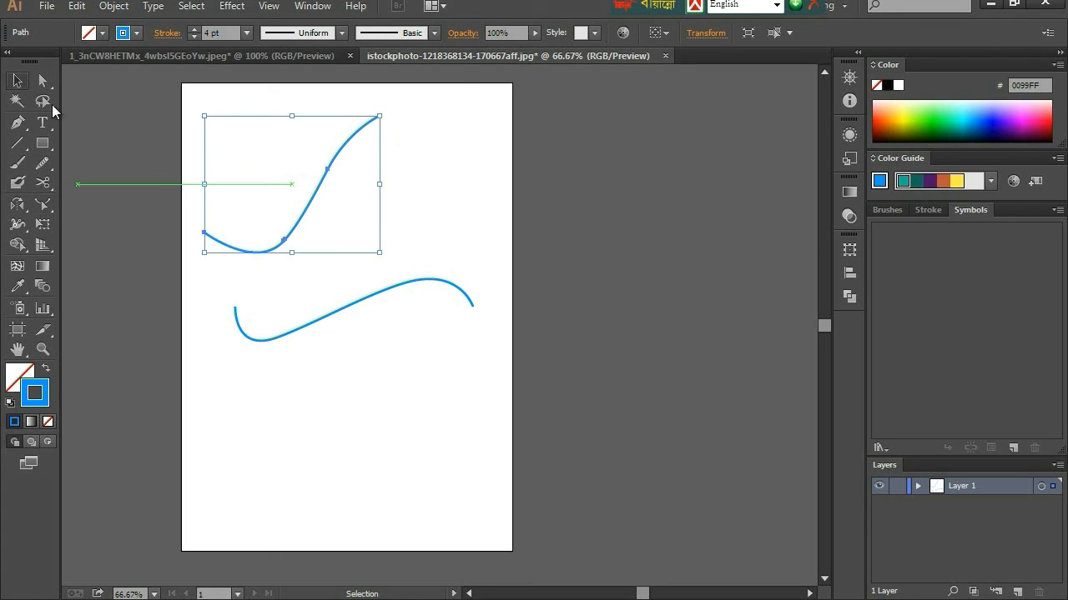
pyautogui.click(381, 242)
pyautogui.click(305, 216)
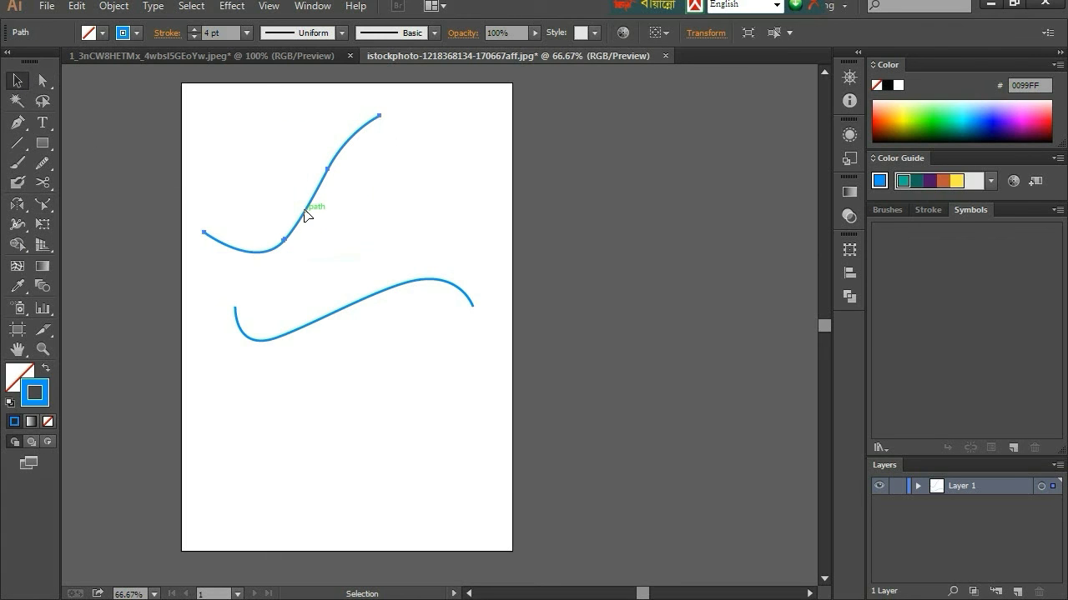
pyautogui.press('Delete')
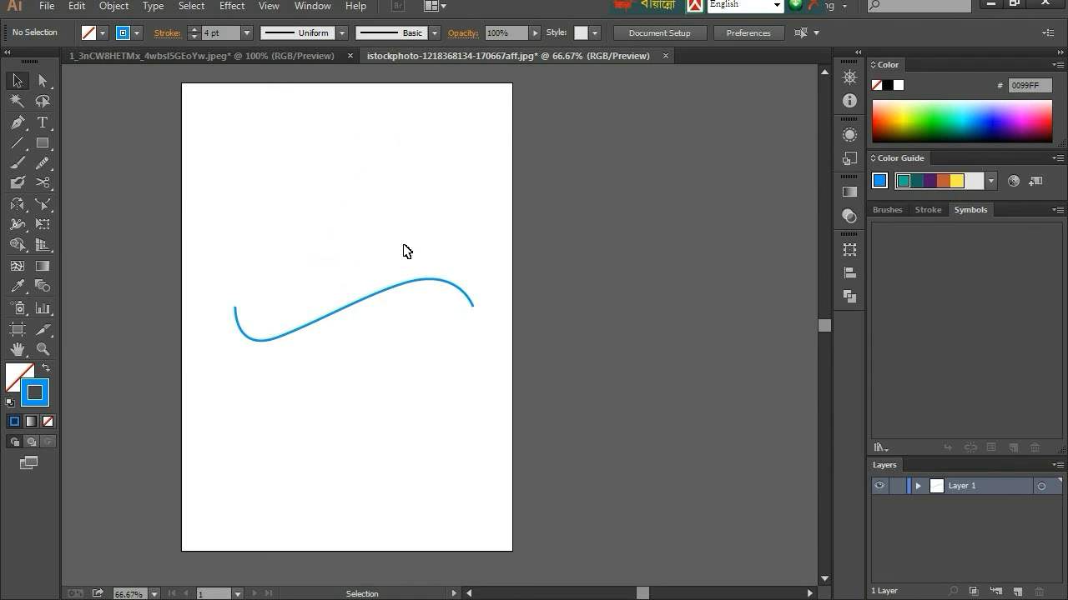
pyautogui.click(346, 307)
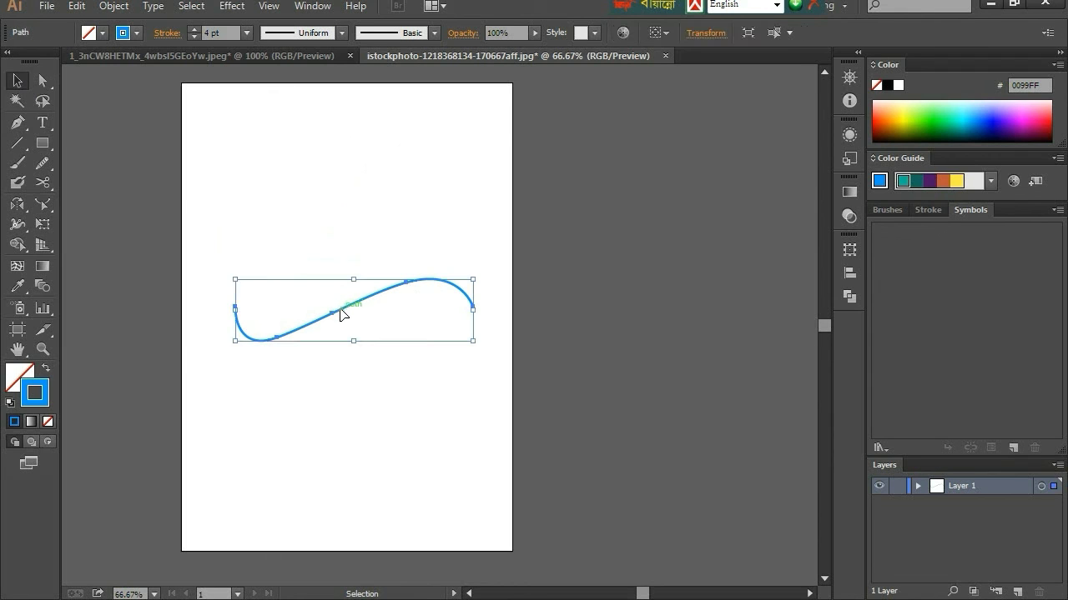
pyautogui.press('Delete')
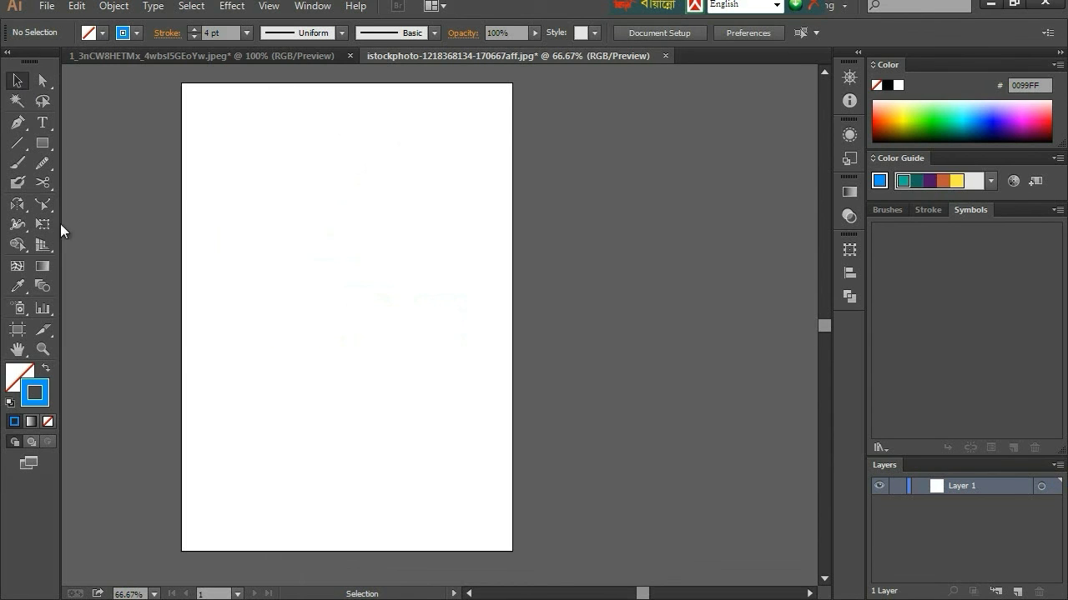